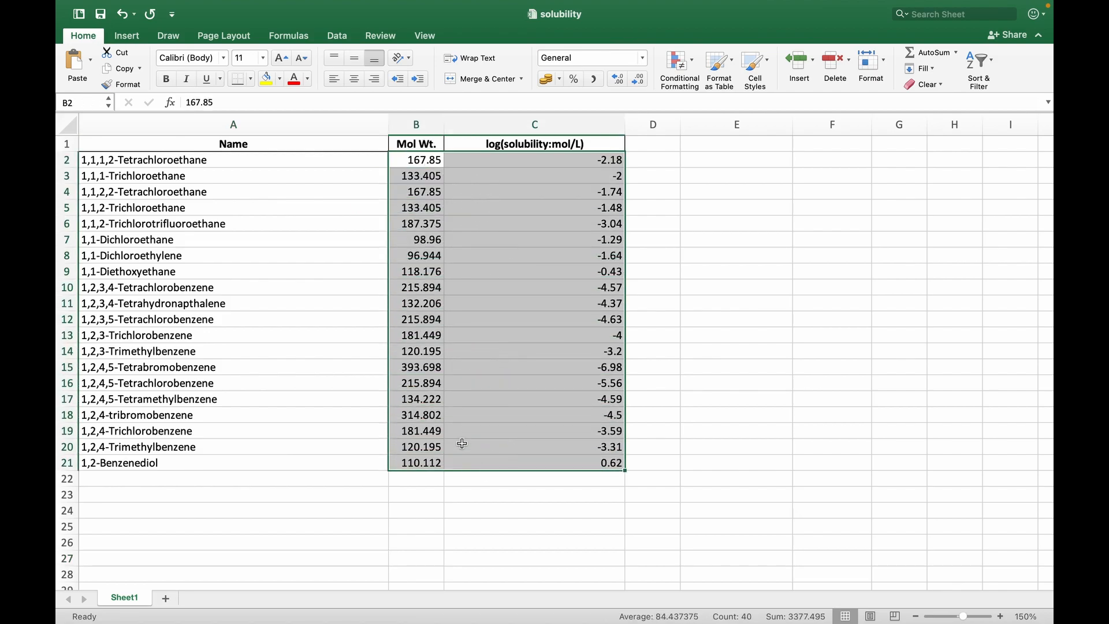
Insert a plain scatter chart of the molecular weight and log solubility values and place it in the empty columns beside the data
click(128, 35)
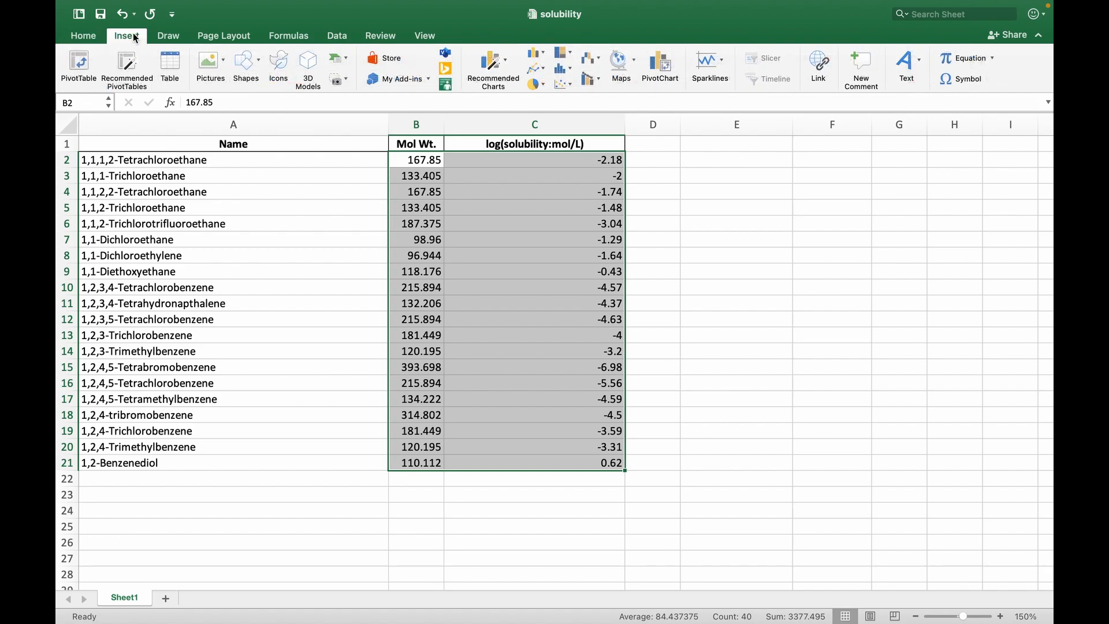
click(572, 85)
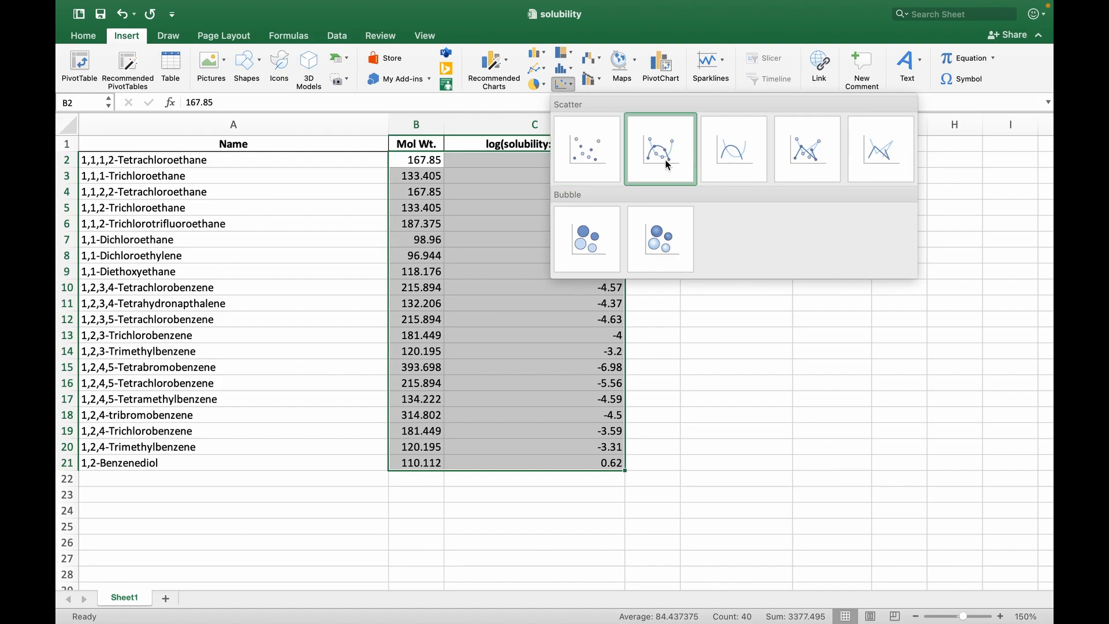
click(595, 153)
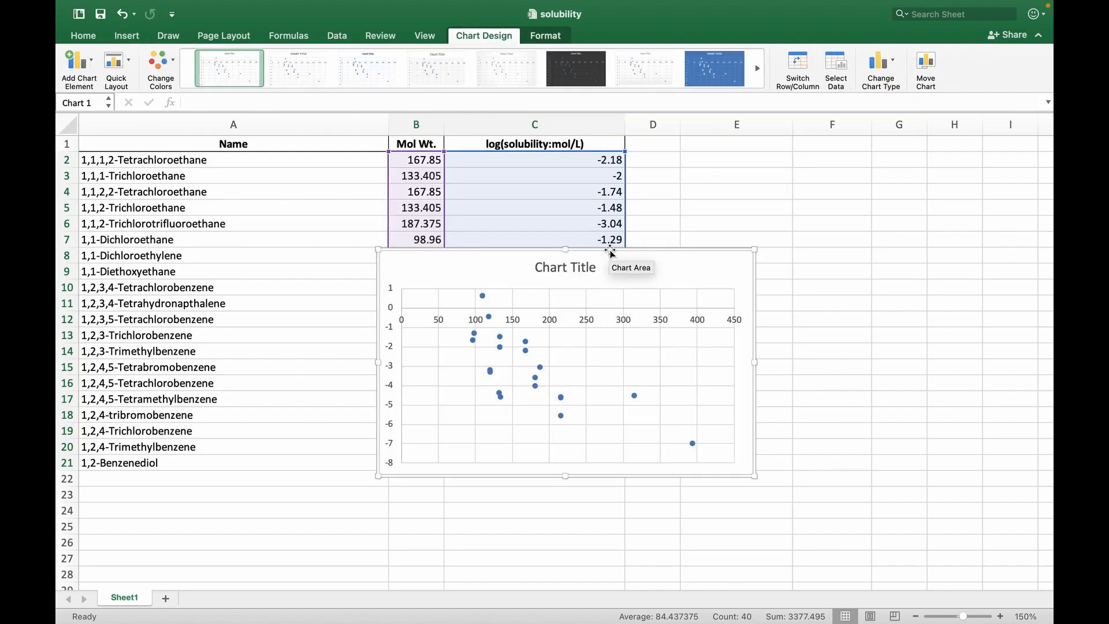
drag(610, 250, 894, 175)
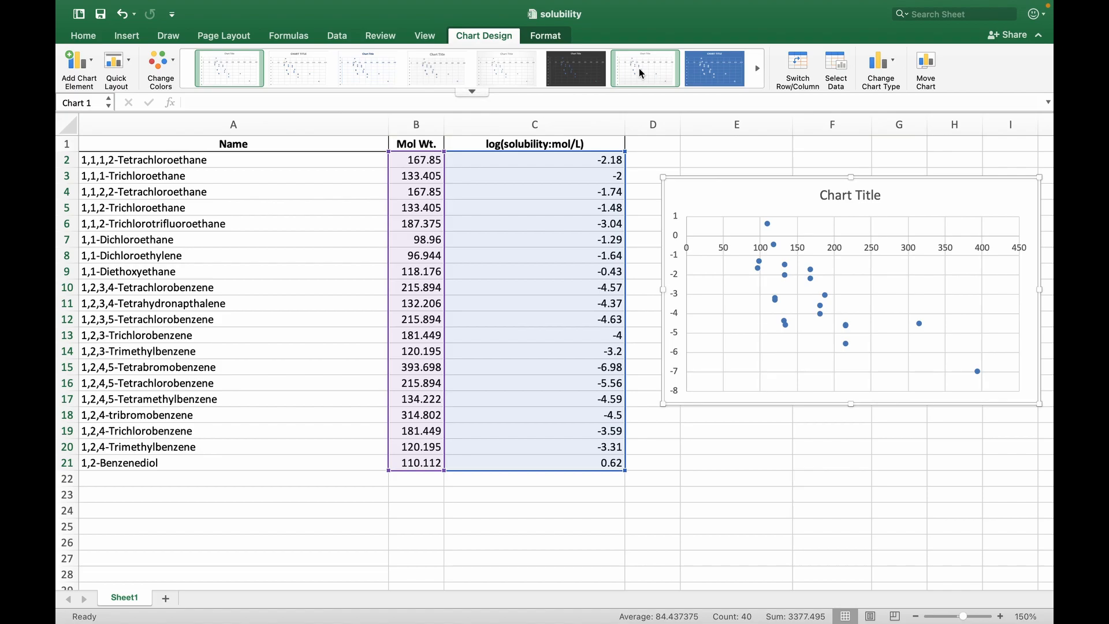
Apply the dark-background style and Layout 9, with trendline and equation, to the scatter chart
click(579, 74)
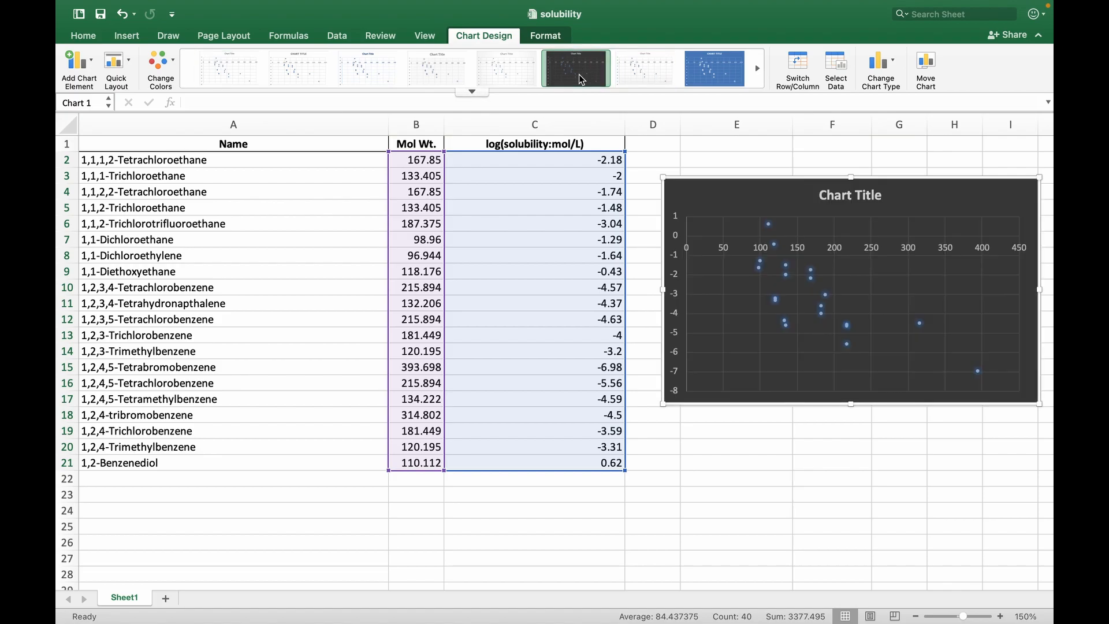
drag(865, 180, 857, 175)
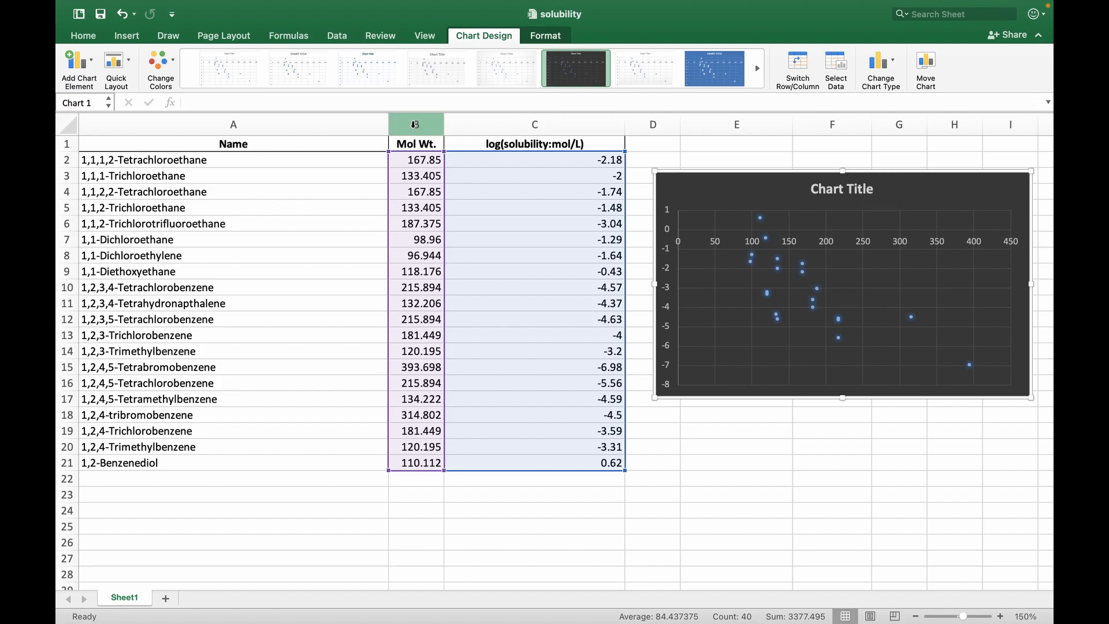
click(129, 64)
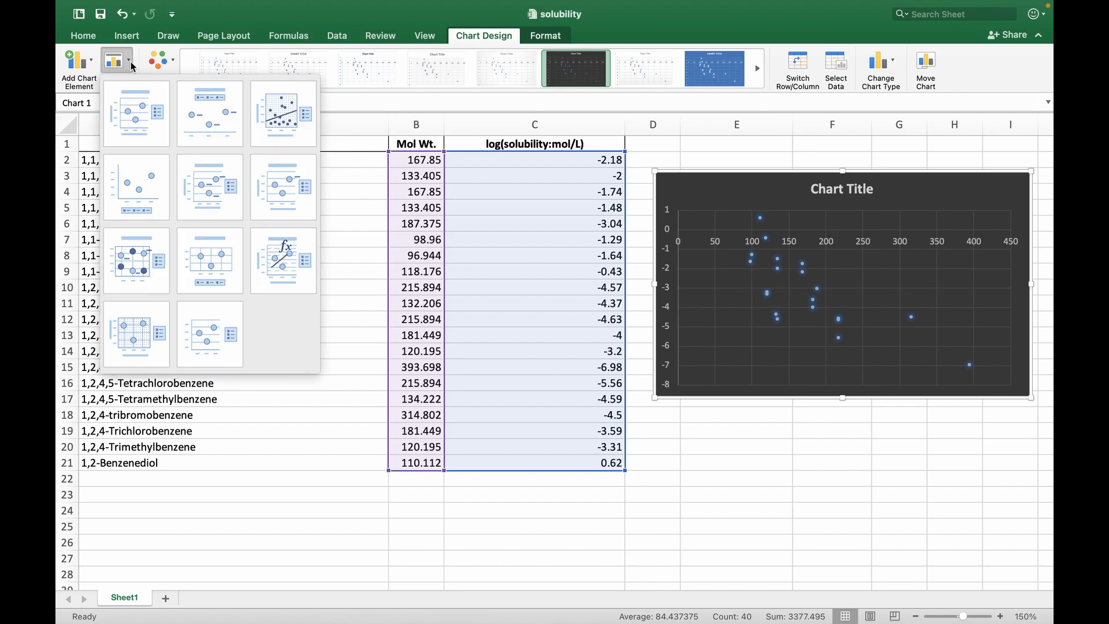
click(285, 250)
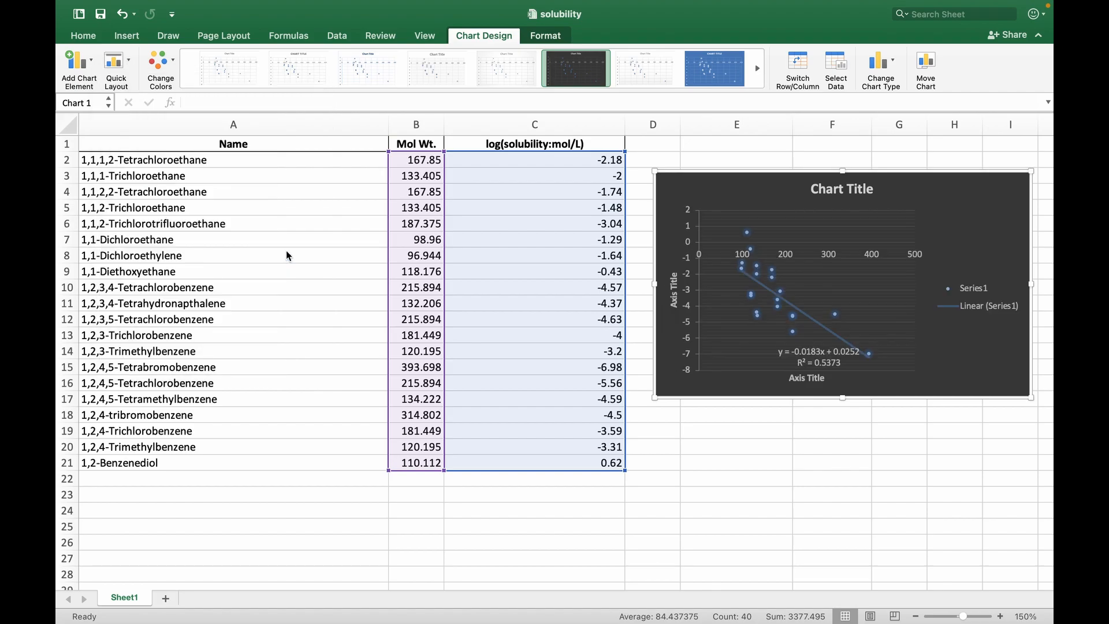
Move the trendline equation and R² label out of the plot area to below the legend, and deselect the chart
scroll(830, 326, down, 1)
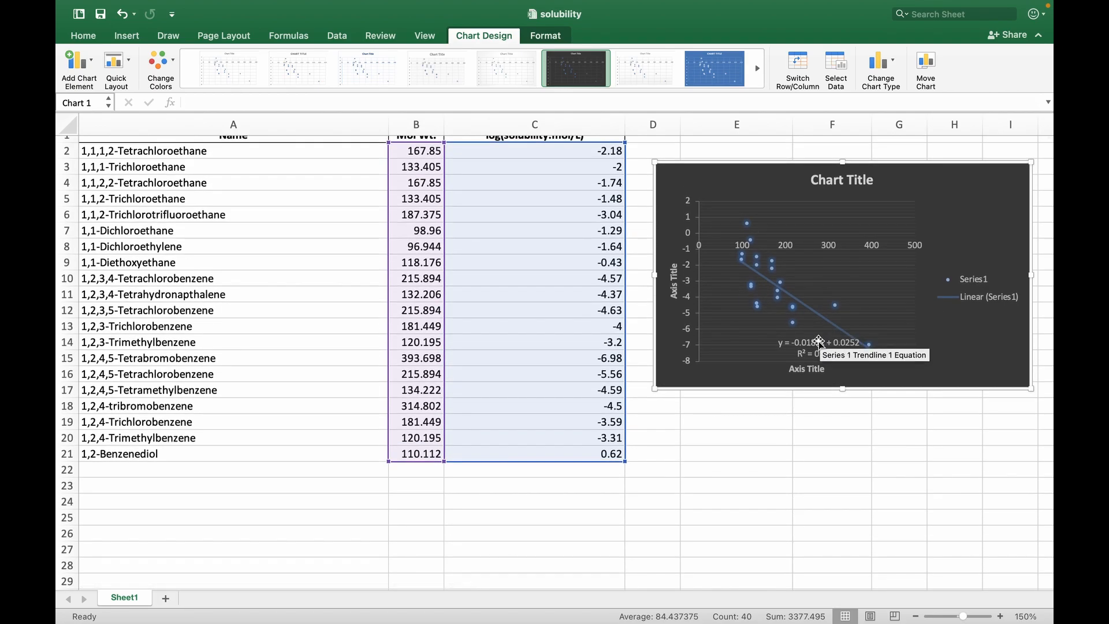
drag(819, 342, 959, 322)
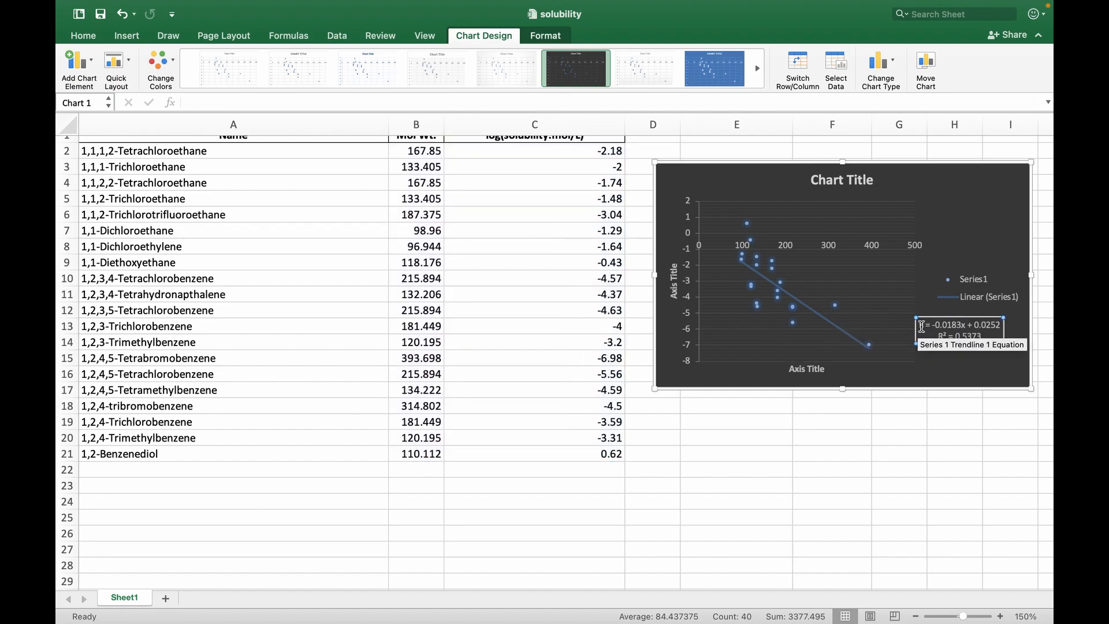
drag(921, 326, 980, 327)
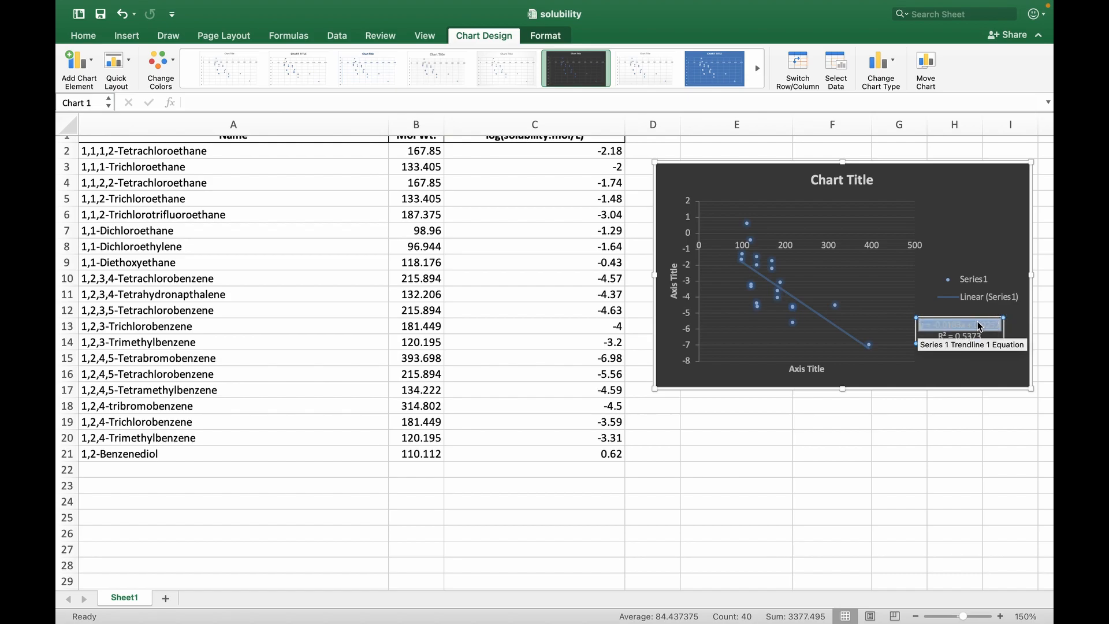
click(980, 326)
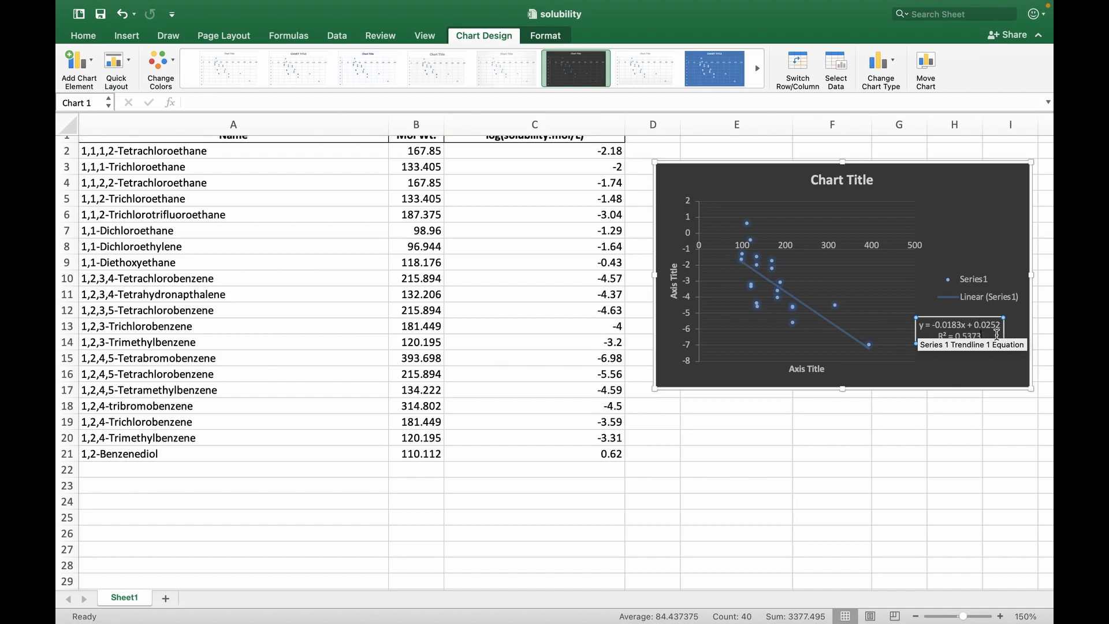
drag(984, 336, 944, 337)
click(942, 362)
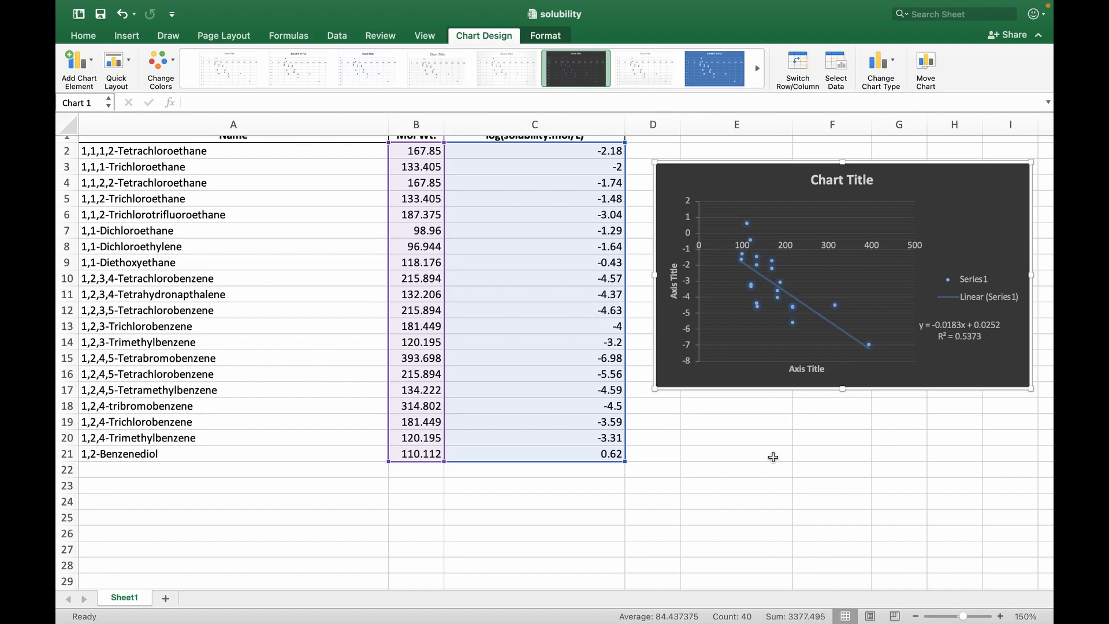
click(773, 457)
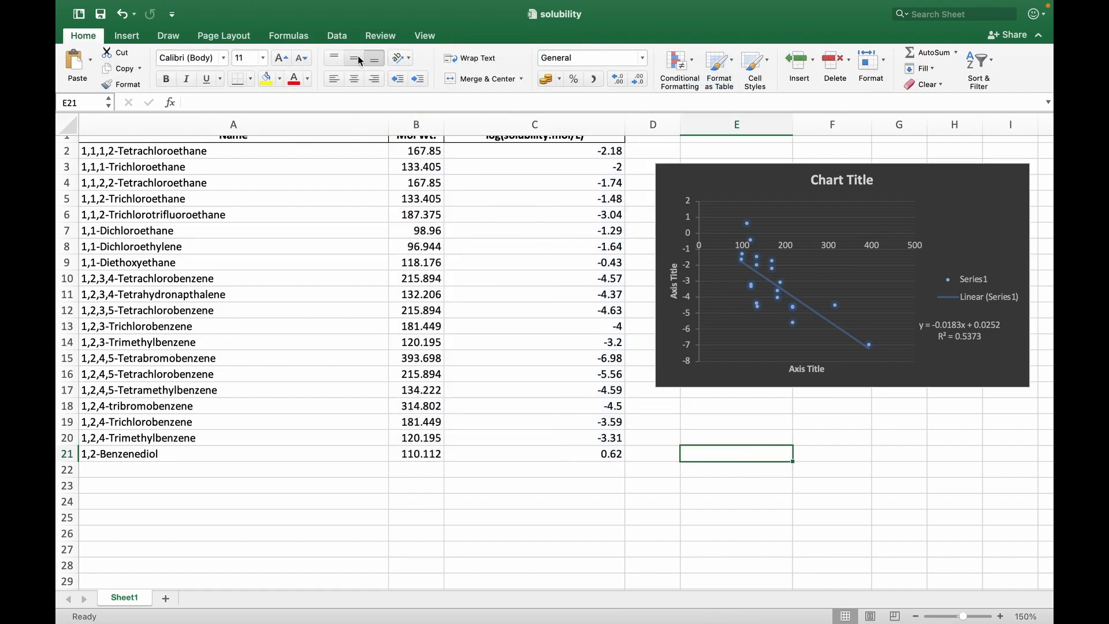
Make sure the Analysis ToolPak is enabled among the Excel add-ins
click(340, 37)
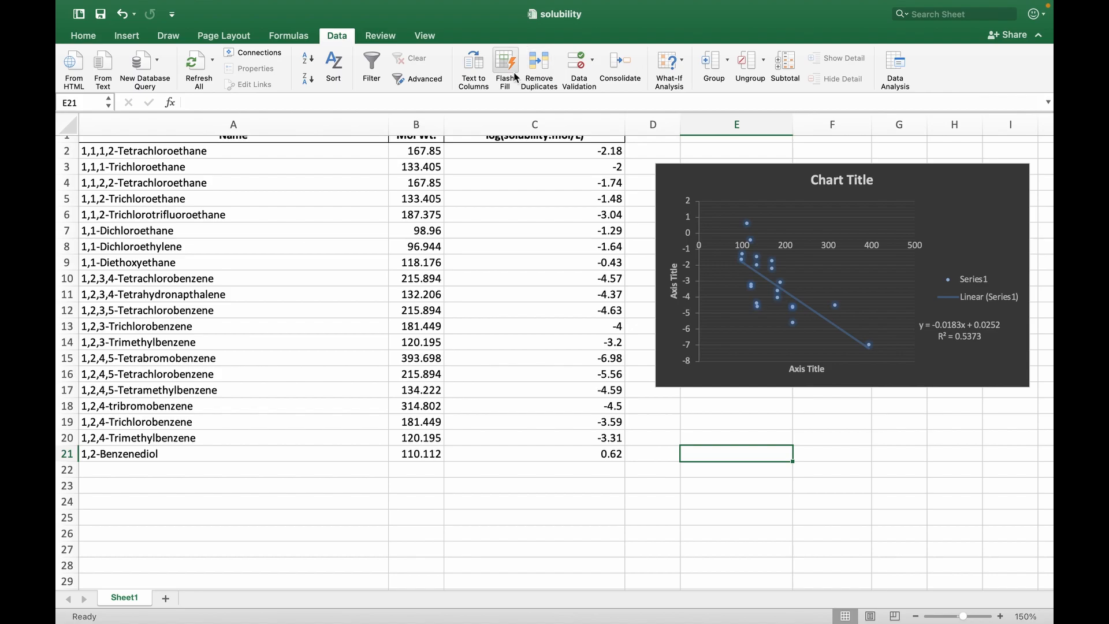
mouse_move(255, 4)
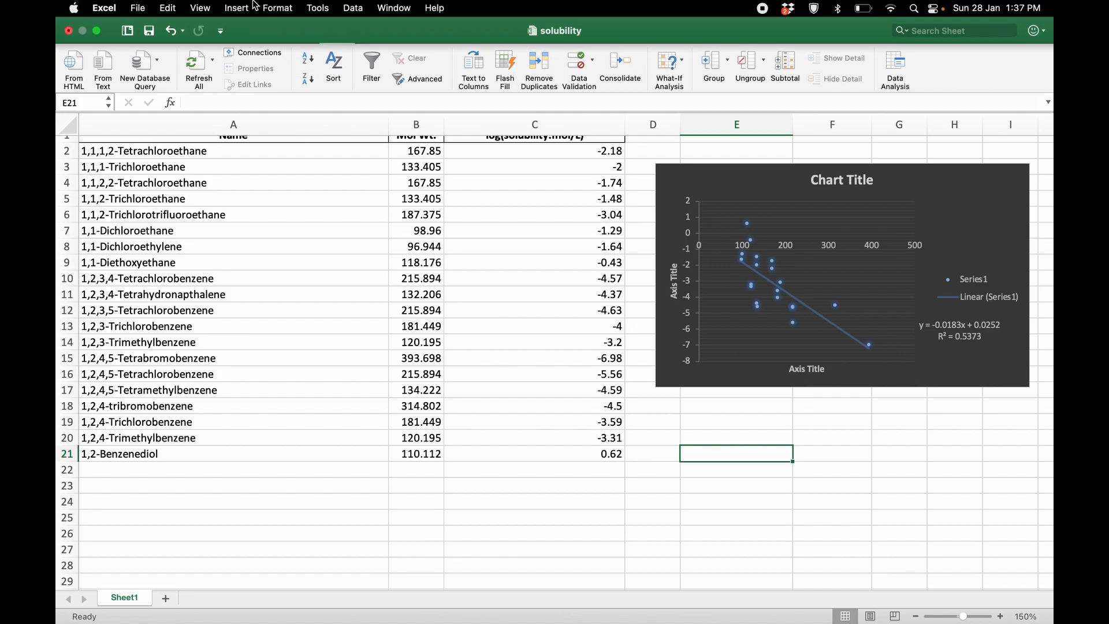
click(318, 8)
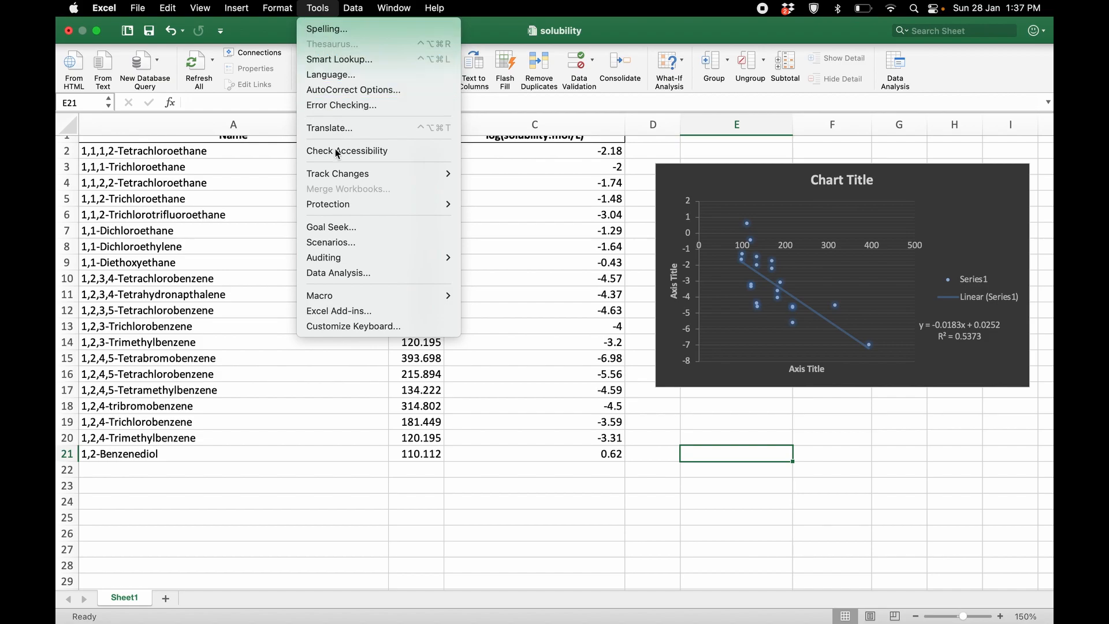
mouse_move(339, 173)
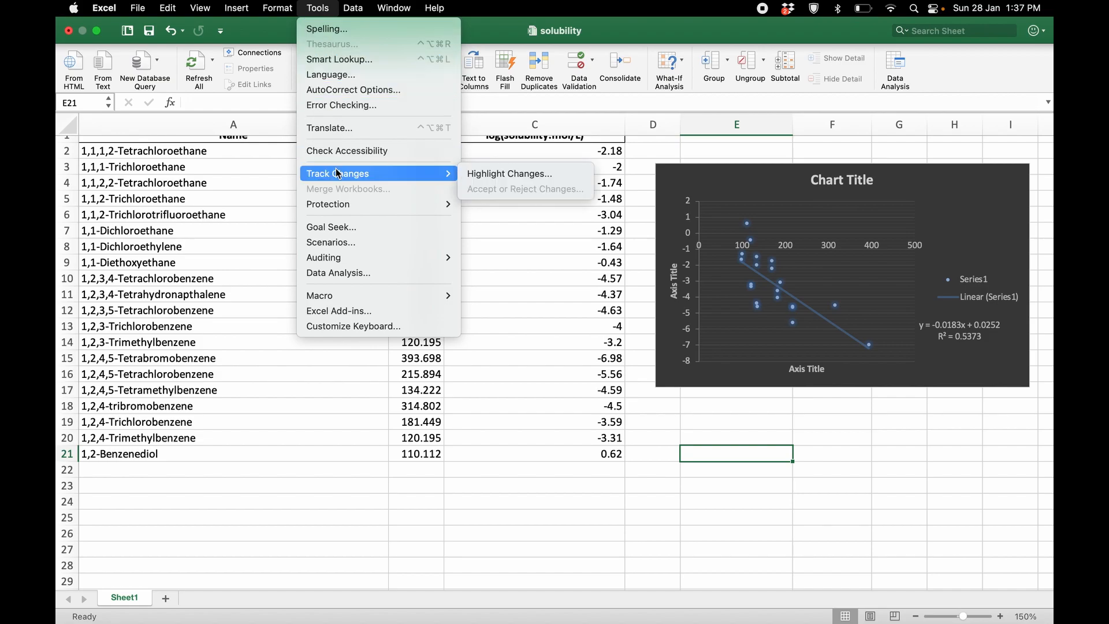
click(344, 311)
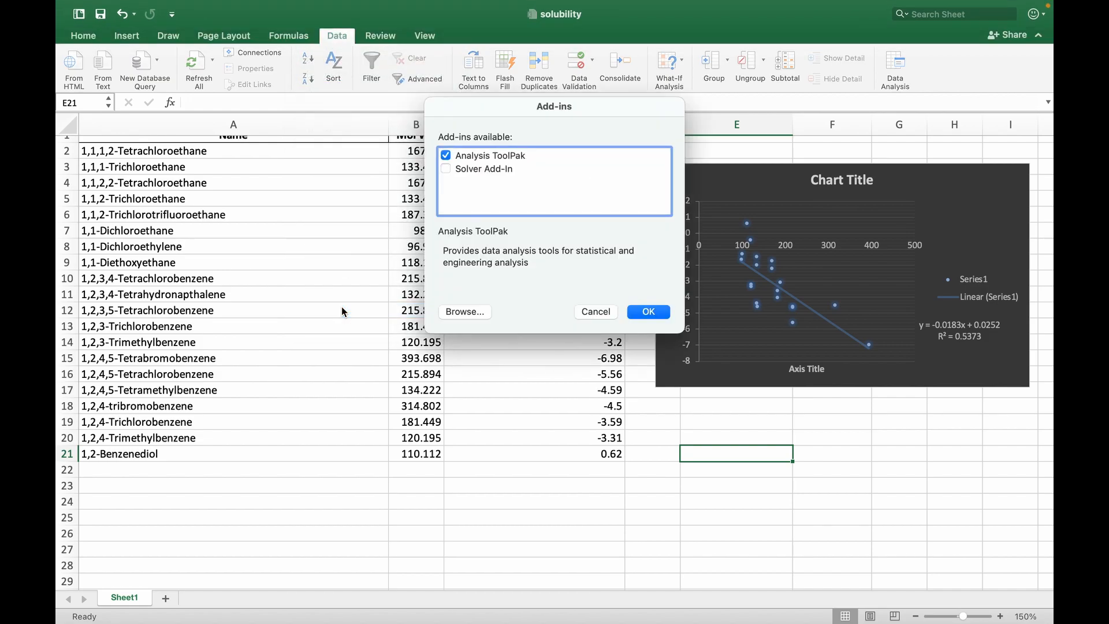
click(449, 157)
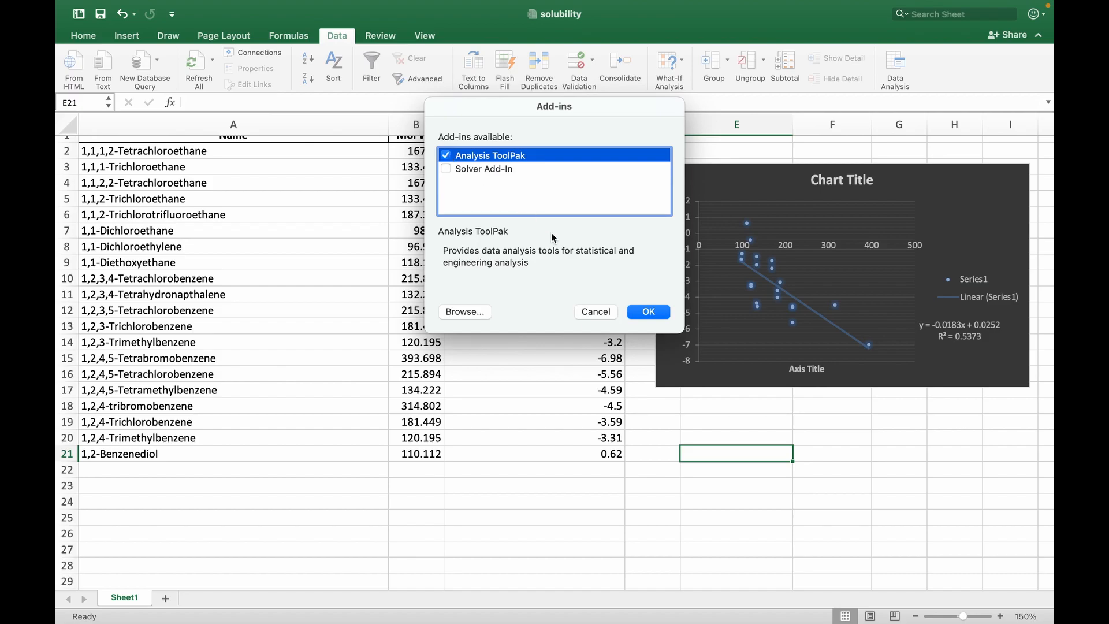
click(655, 312)
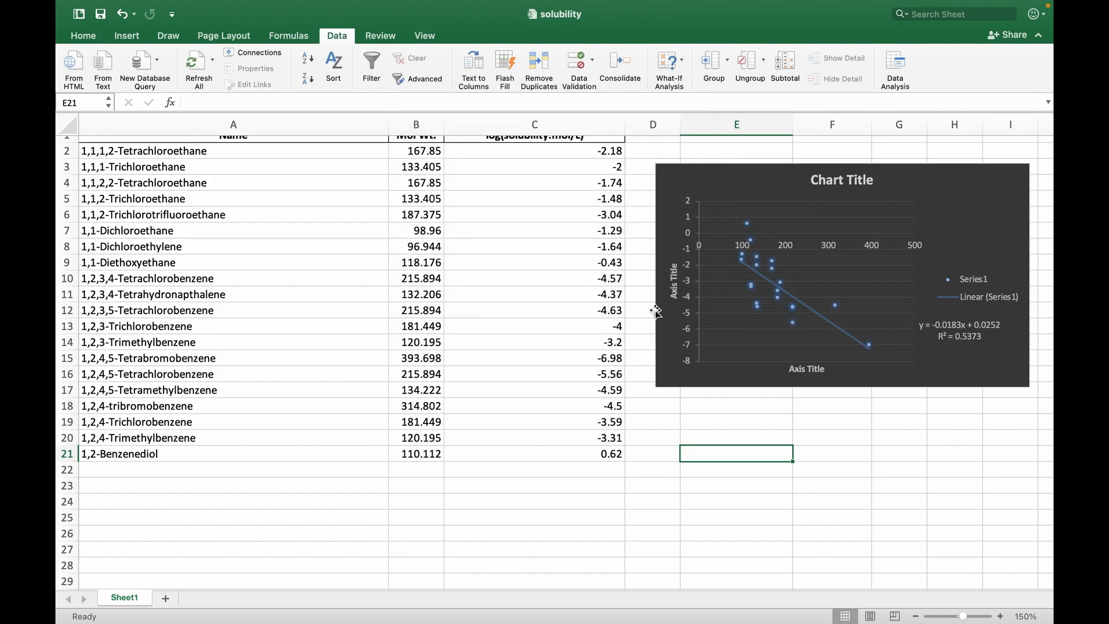
Set up a Regression analysis with Y range C1:C21, X range B1:B21 and the Labels option enabled
click(895, 62)
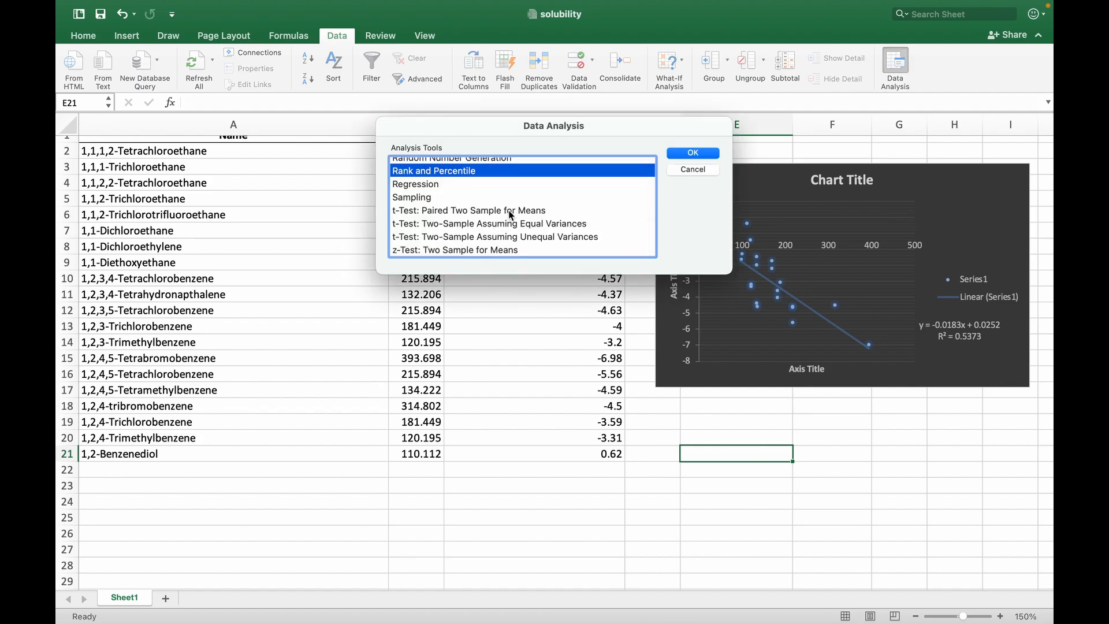
click(432, 184)
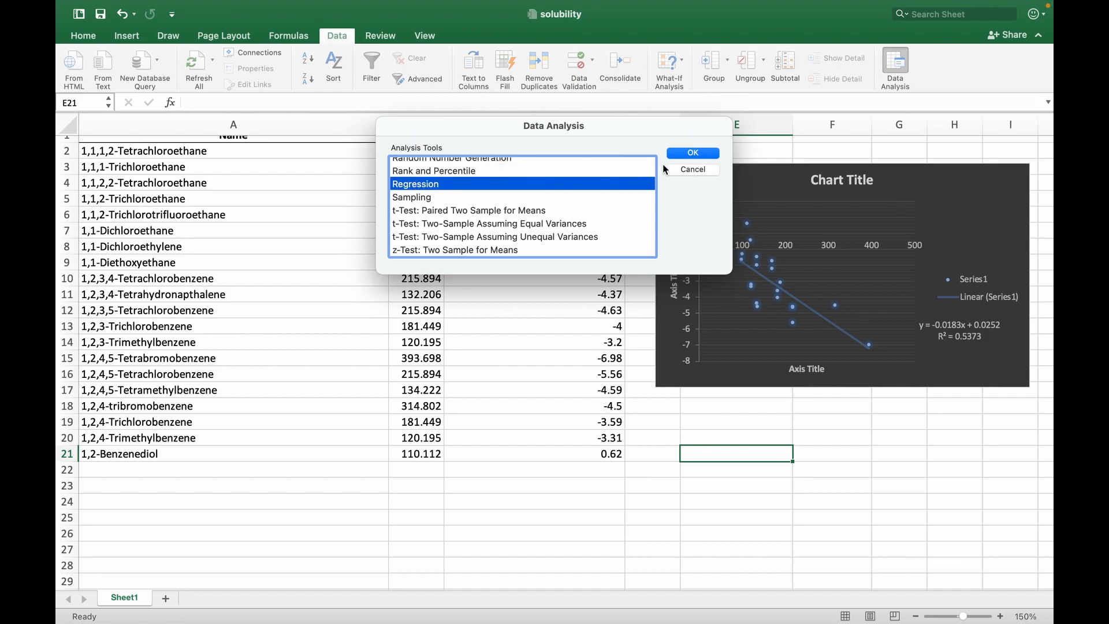
click(692, 154)
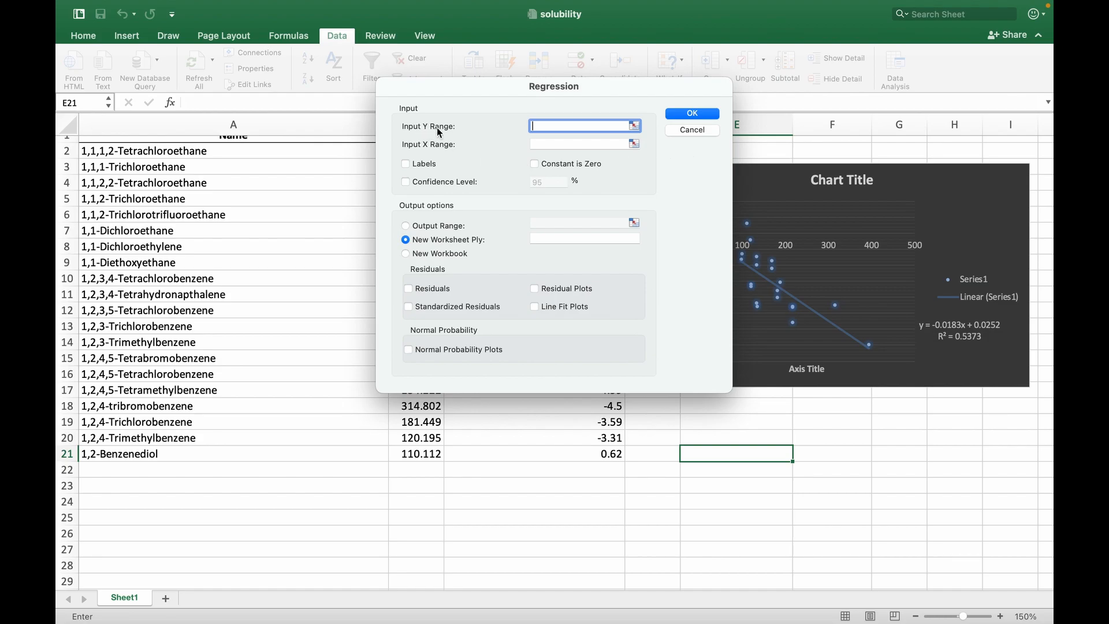
drag(503, 89, 790, 133)
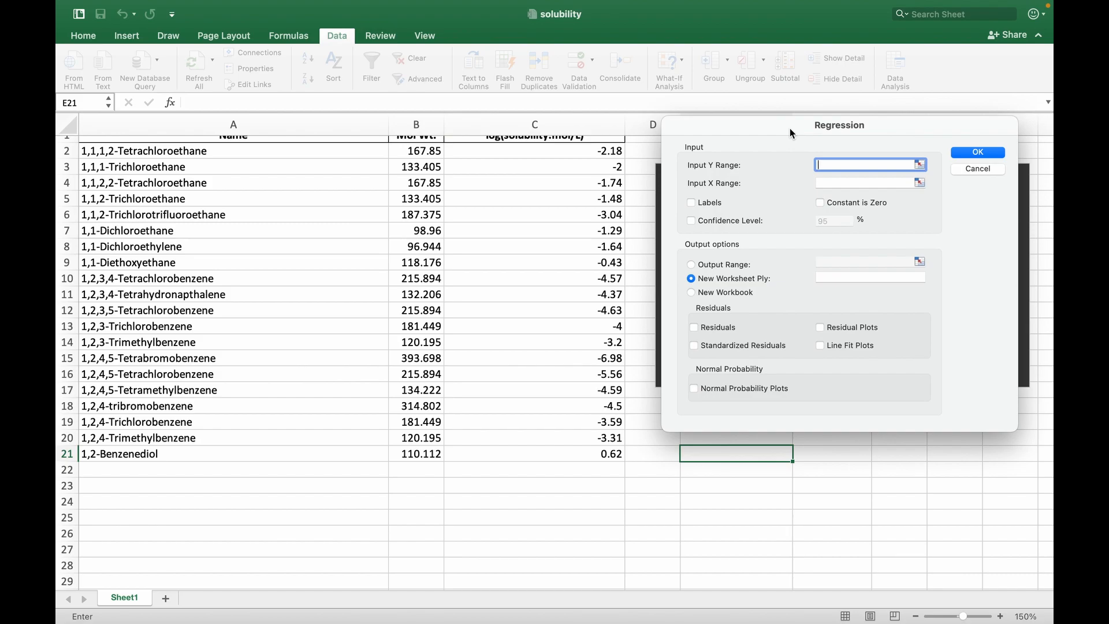
scroll(569, 255, up, 1)
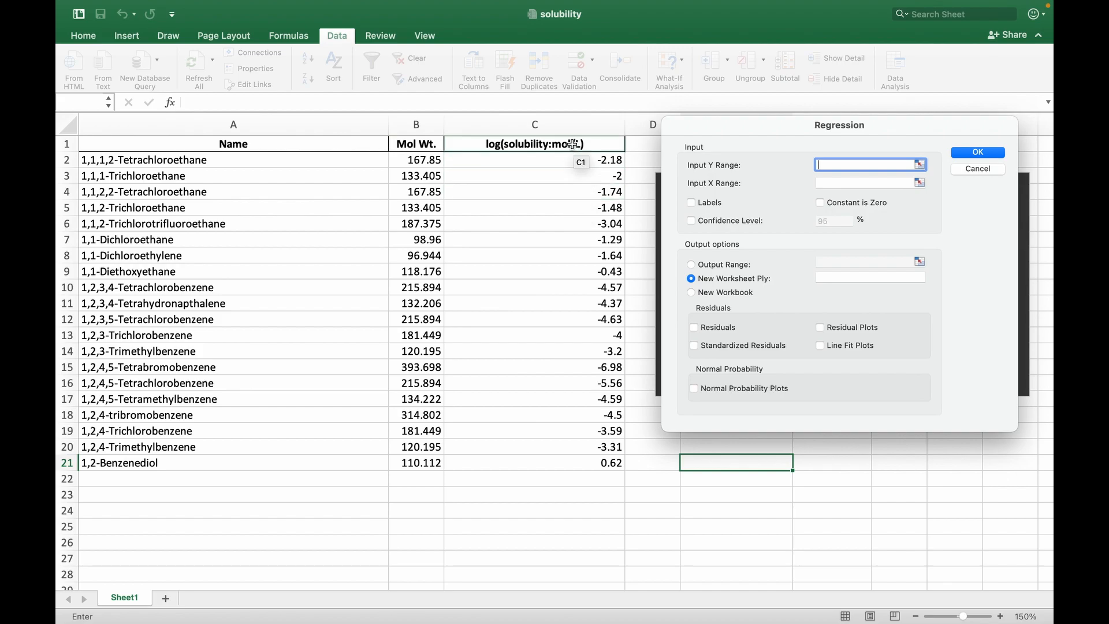
drag(572, 144, 557, 461)
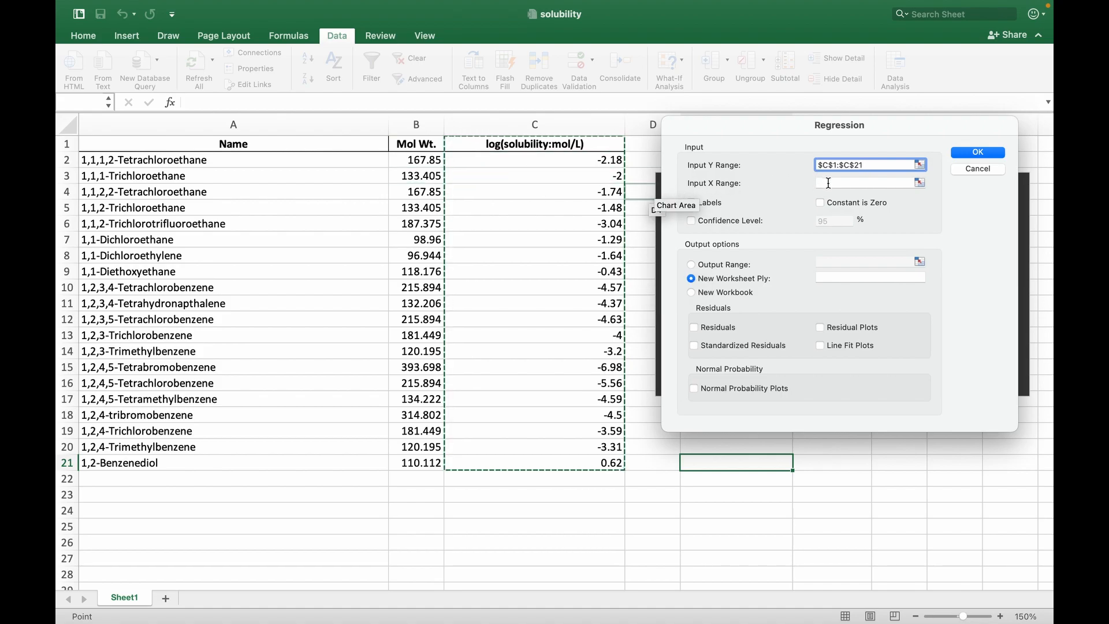
click(828, 183)
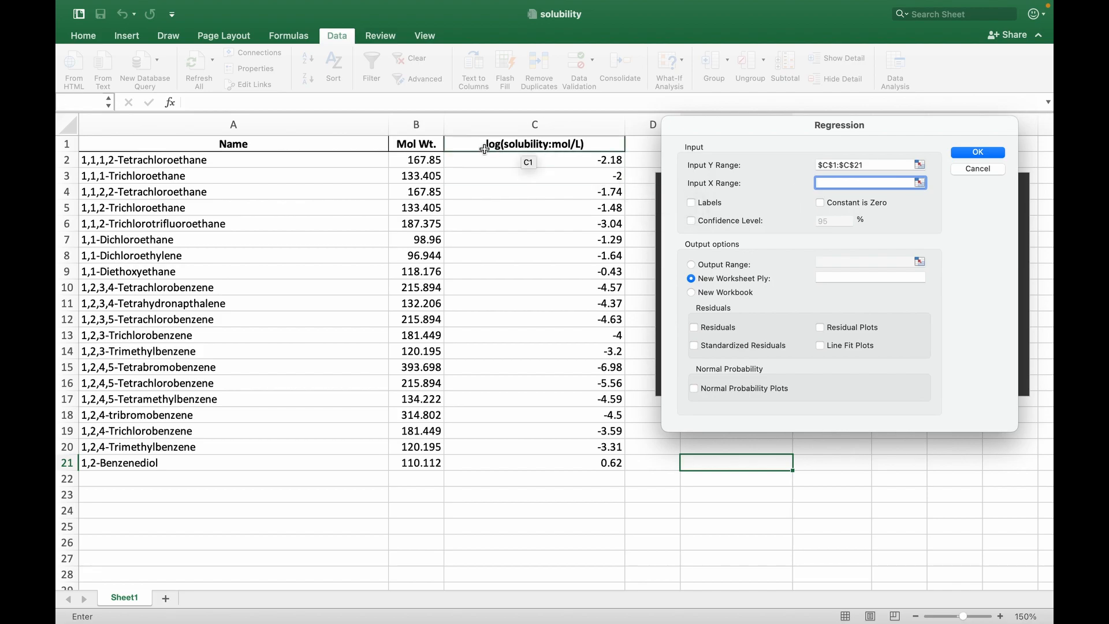
drag(416, 144, 411, 462)
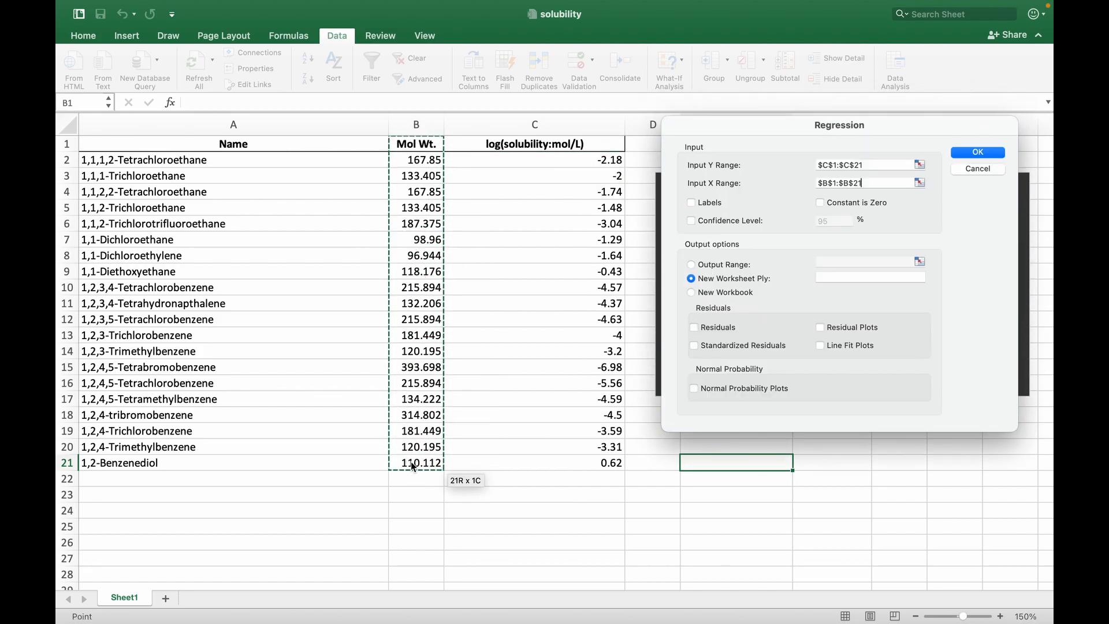
click(691, 202)
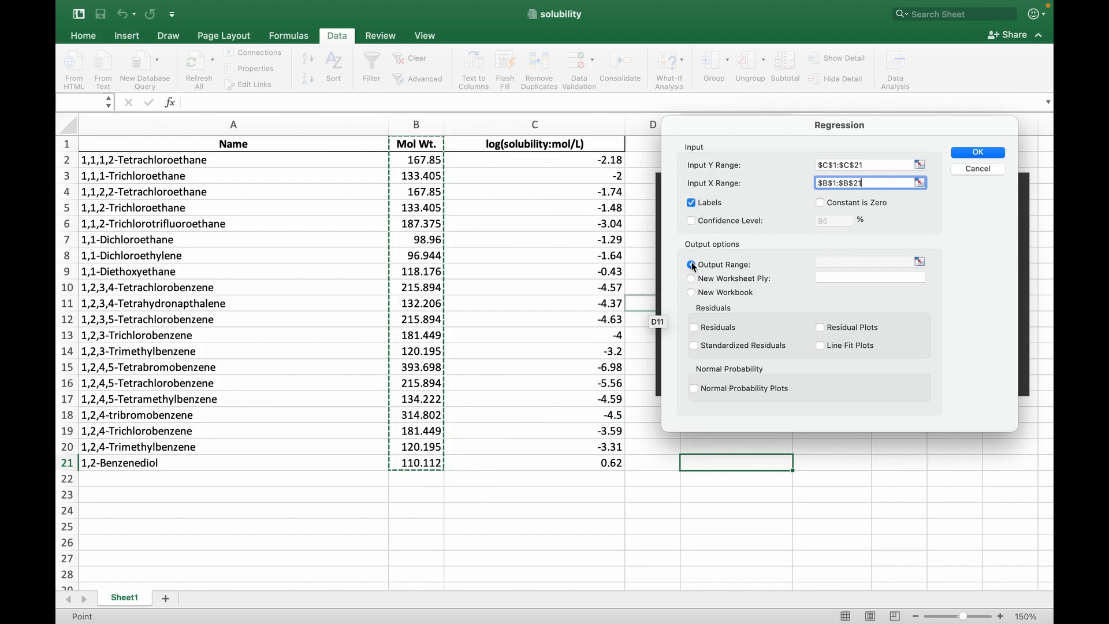
Set the regression's output range to cell A24 and run the analysis
click(692, 264)
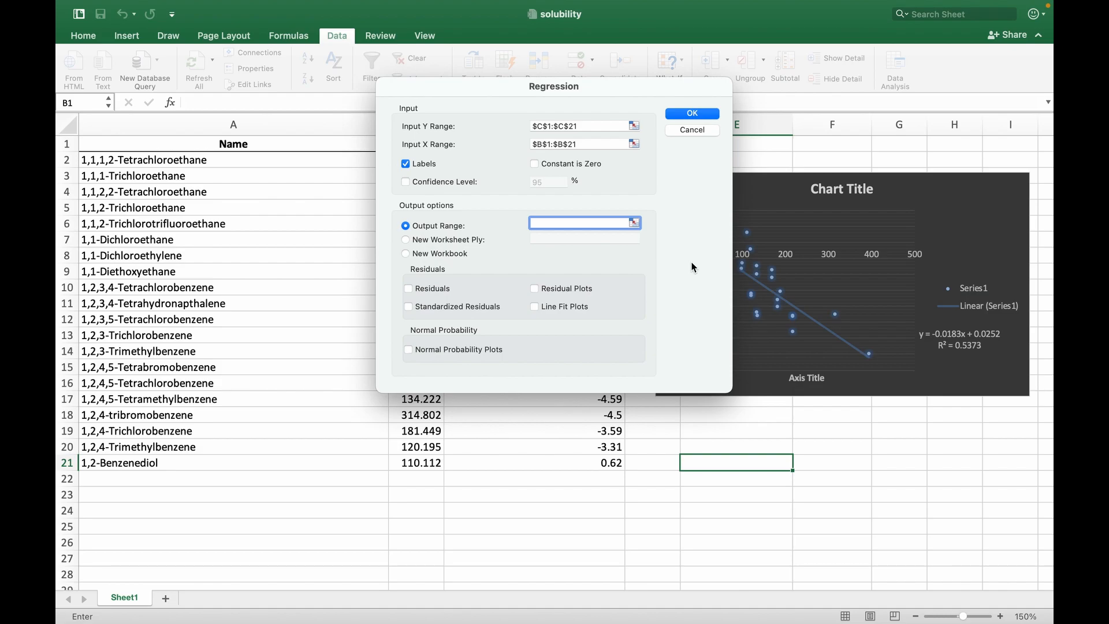
click(177, 512)
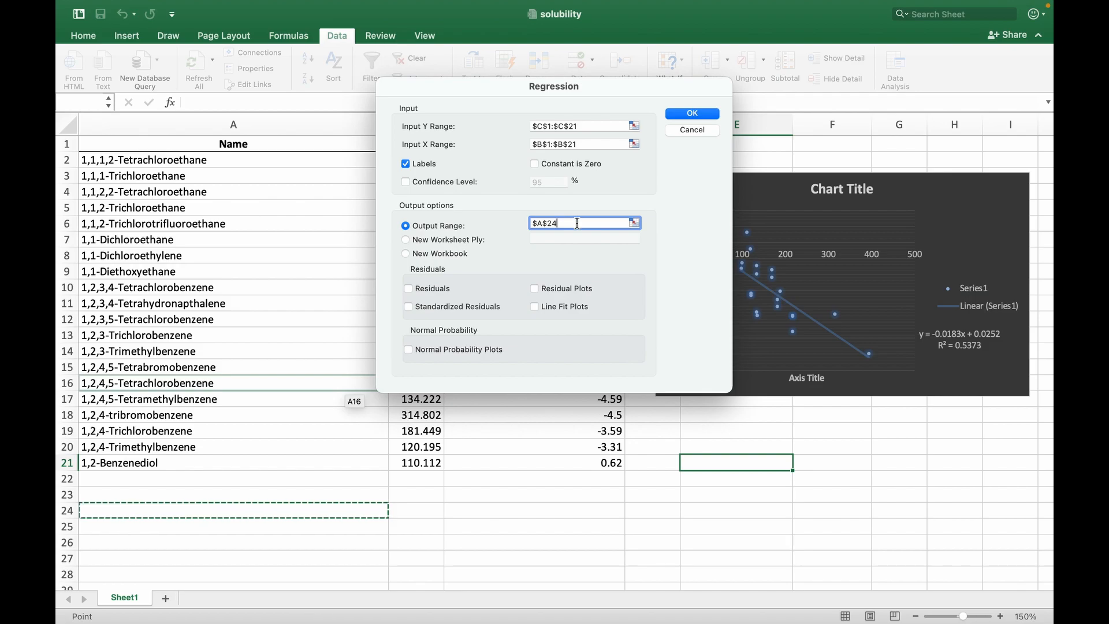
drag(565, 222, 528, 223)
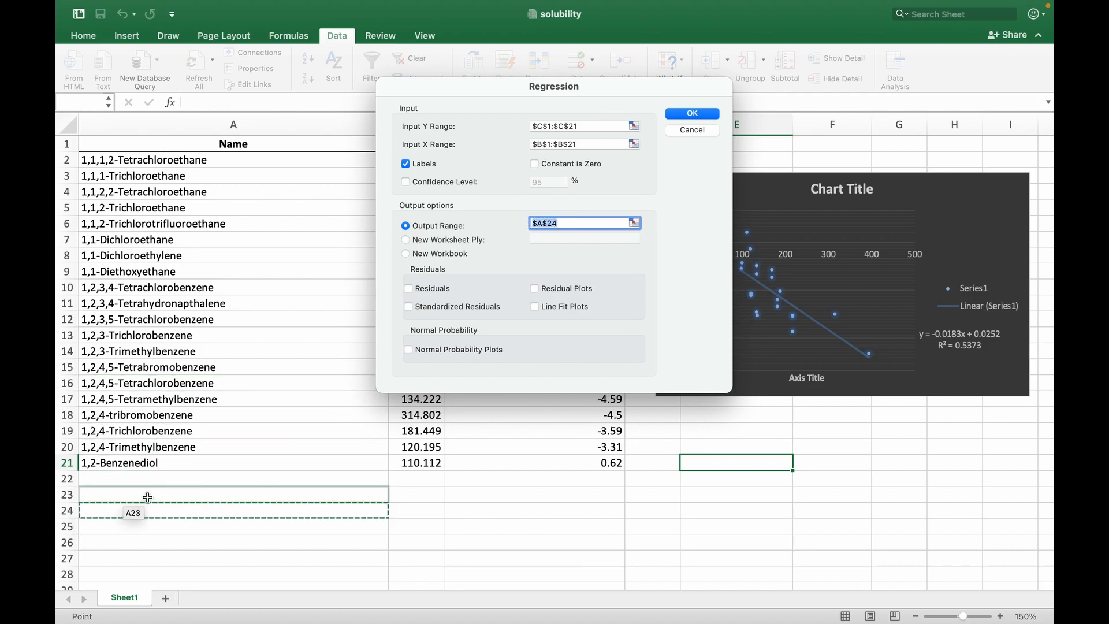
click(697, 113)
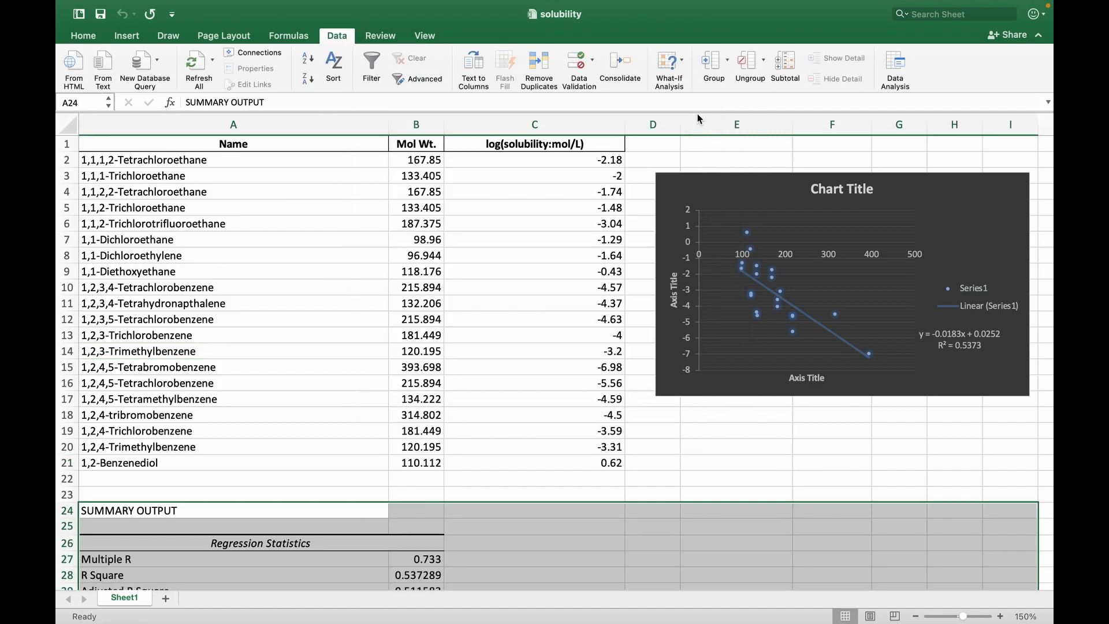
scroll(507, 358, down, 5)
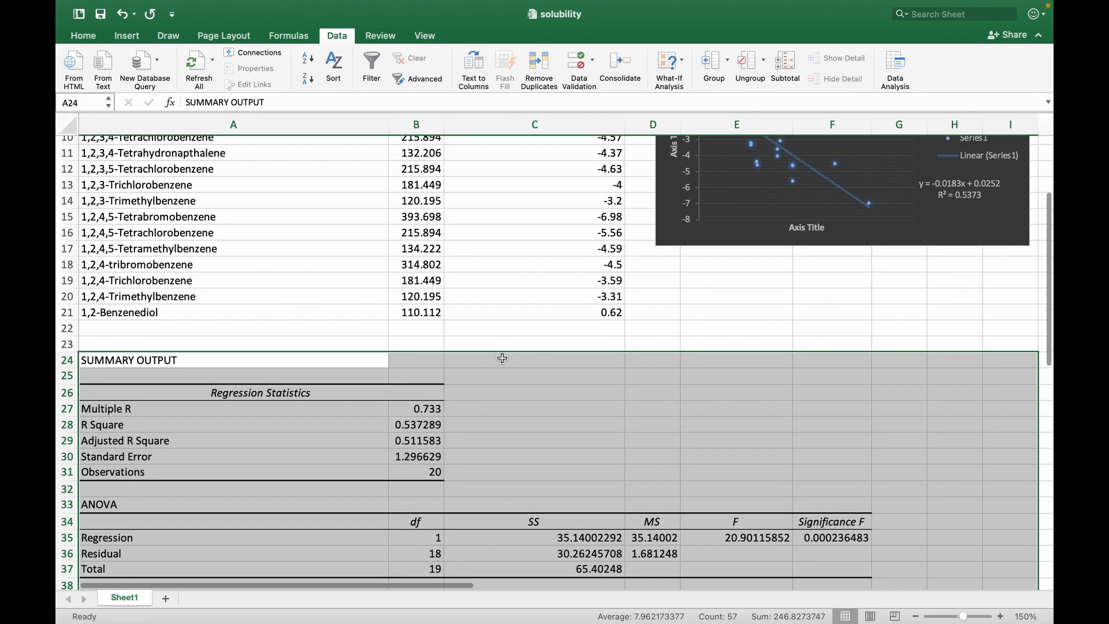
Move the scatter chart down beside the regression statistics, above the coefficients table
scroll(409, 446, down, 2)
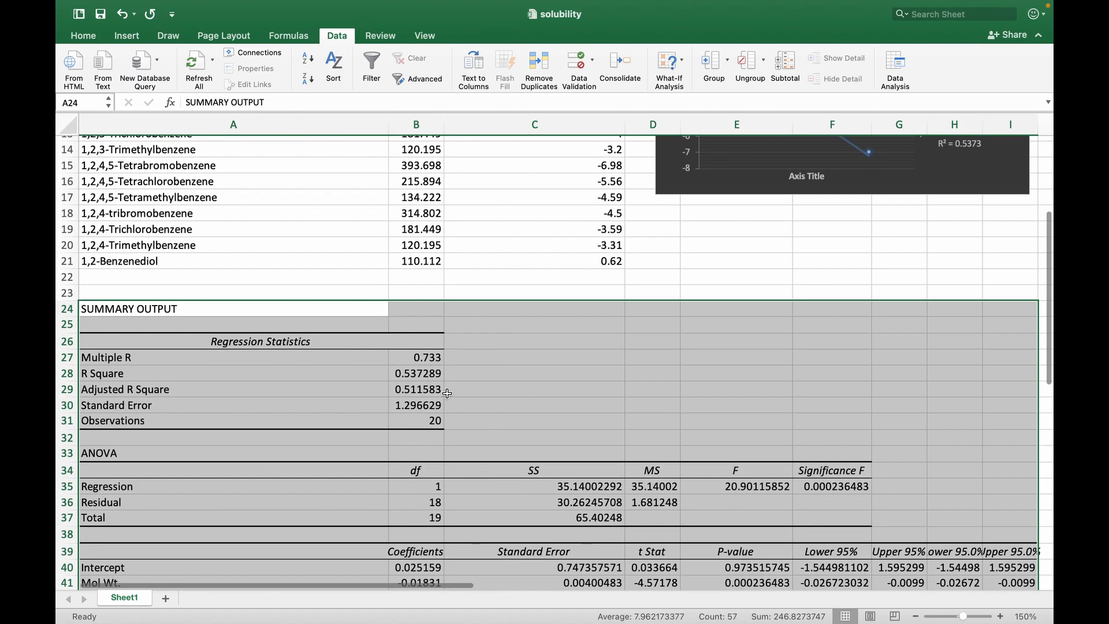
scroll(394, 398, up, 3)
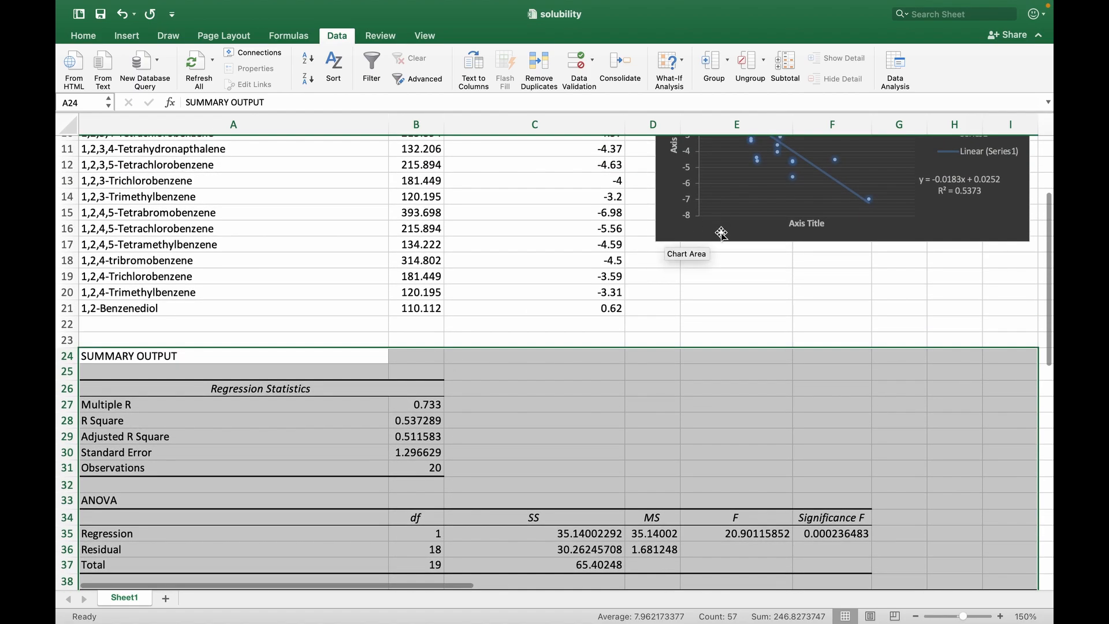
click(721, 232)
drag(721, 233, 725, 480)
scroll(725, 480, down, 1)
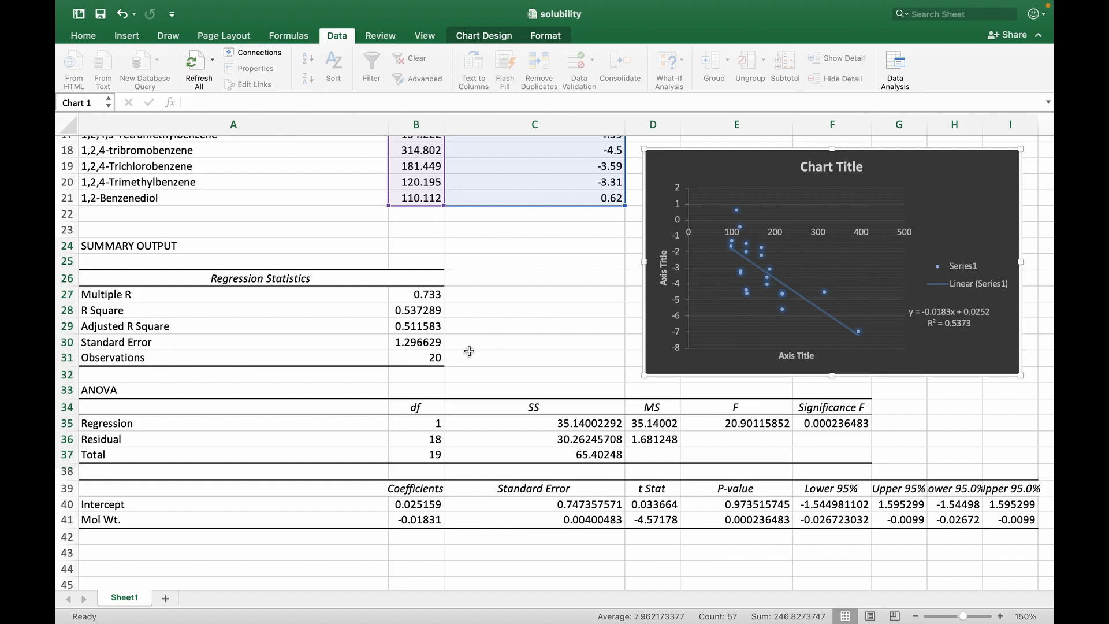
Highlight the entire R Square row of the regression output with yellow fill
click(65, 311)
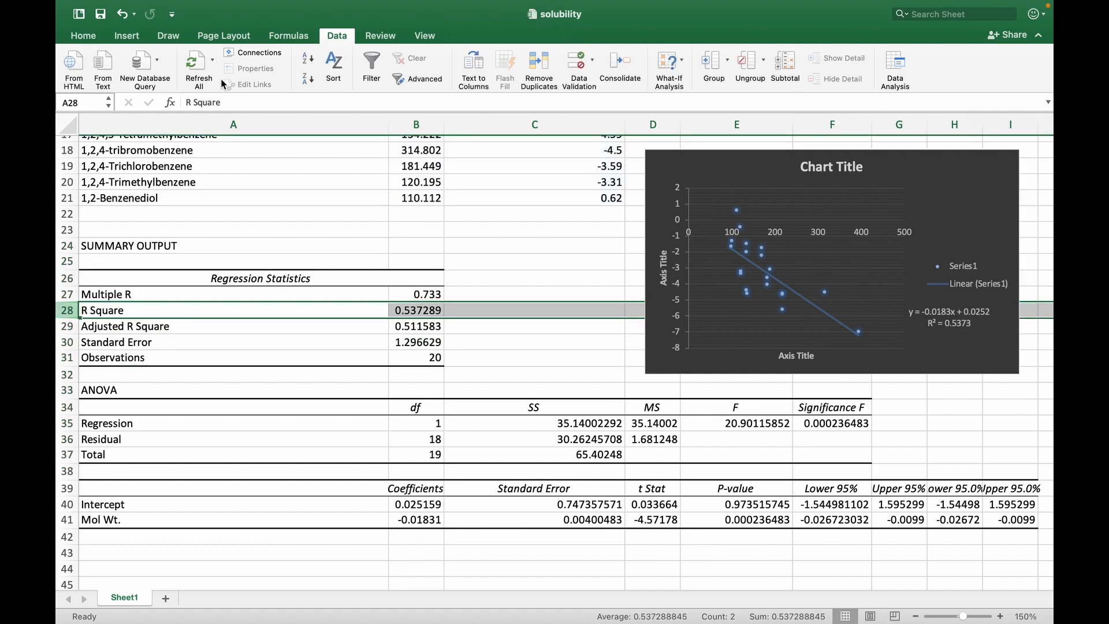
click(80, 36)
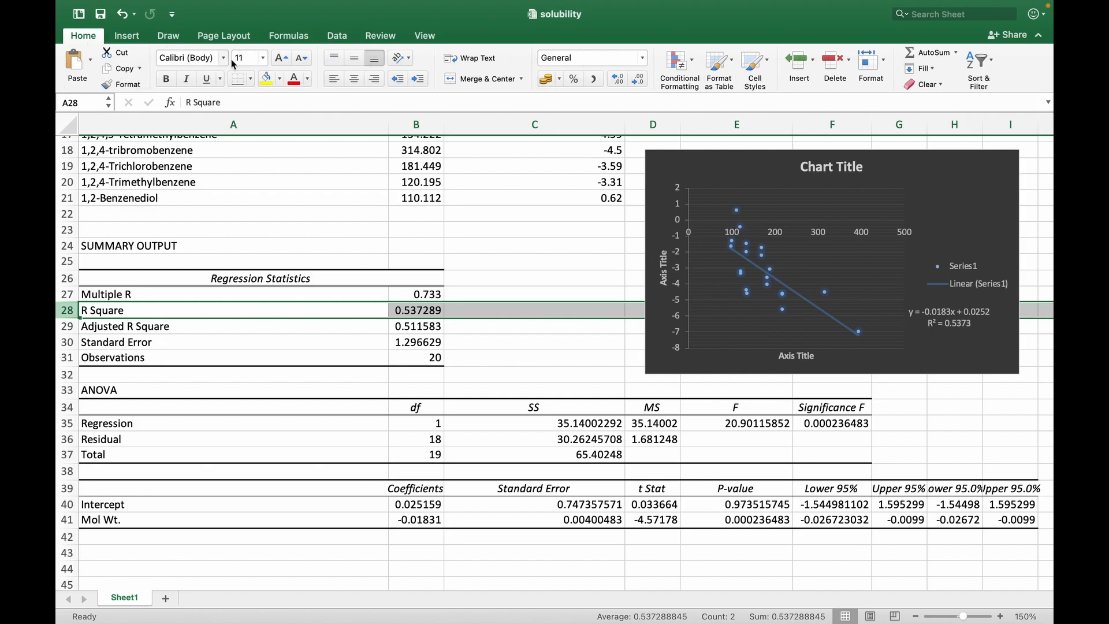
click(264, 82)
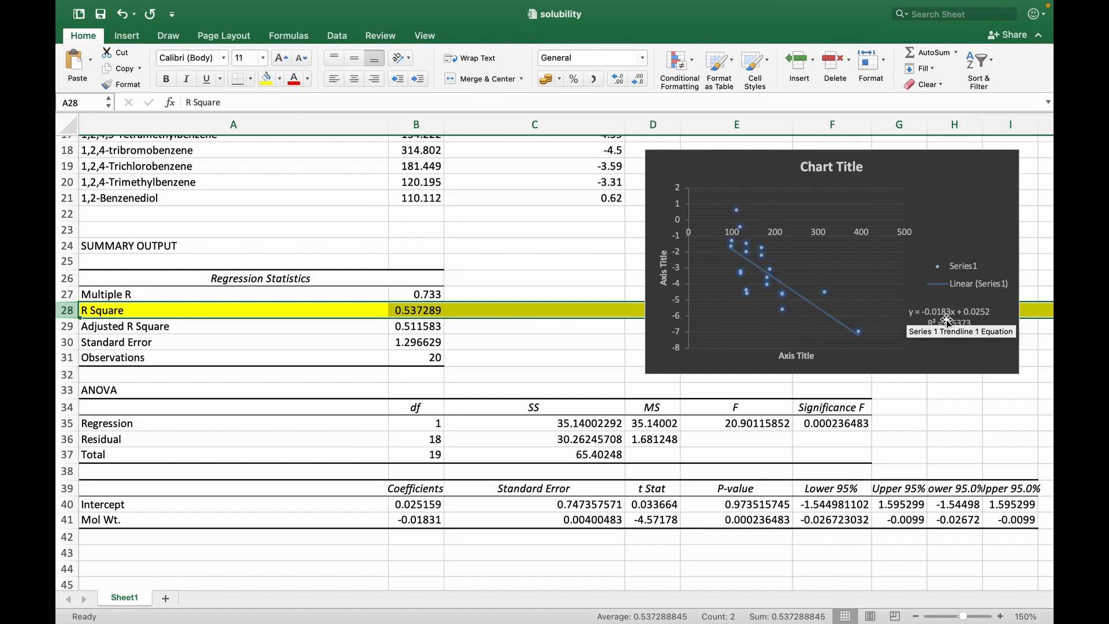
Highlight the Mol Wt. and Intercept coefficients in cells B41 and B40 with yellow fill
click(420, 521)
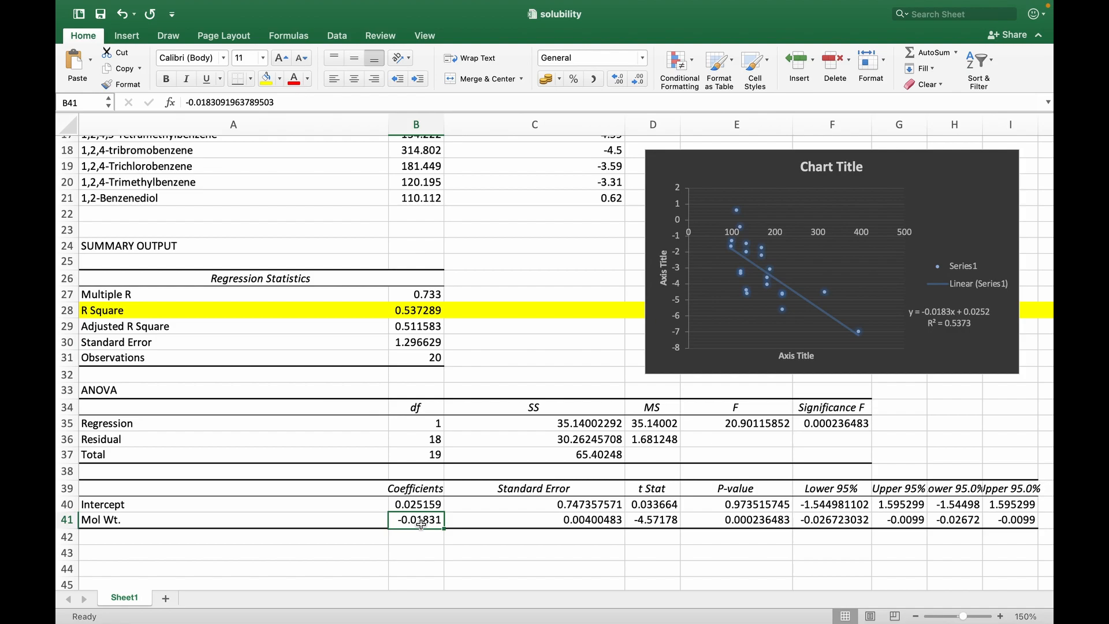
click(272, 85)
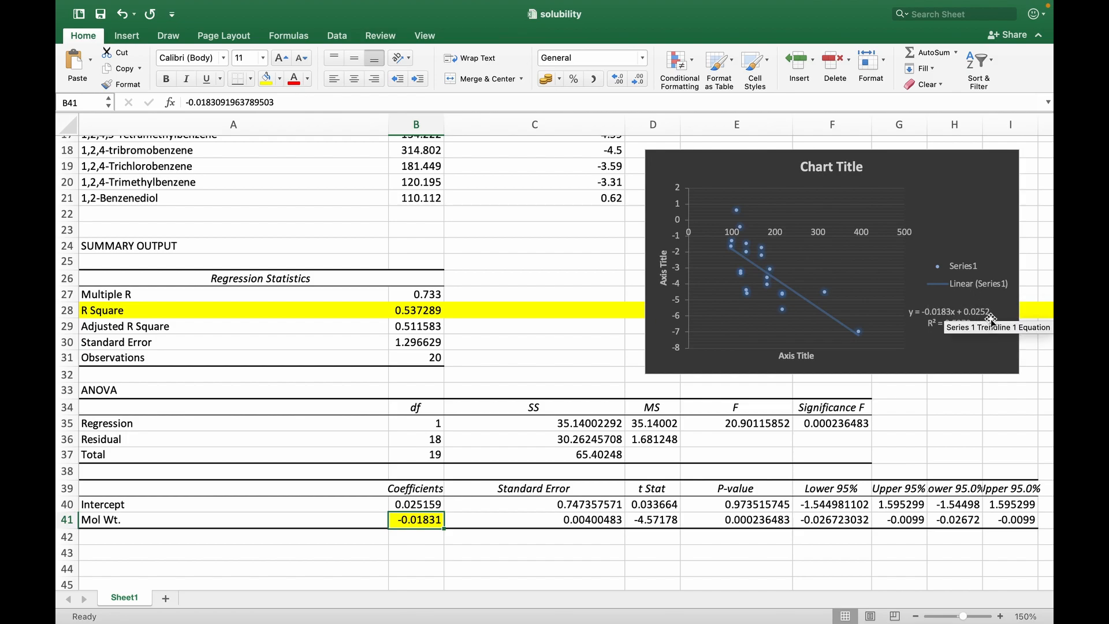
click(441, 509)
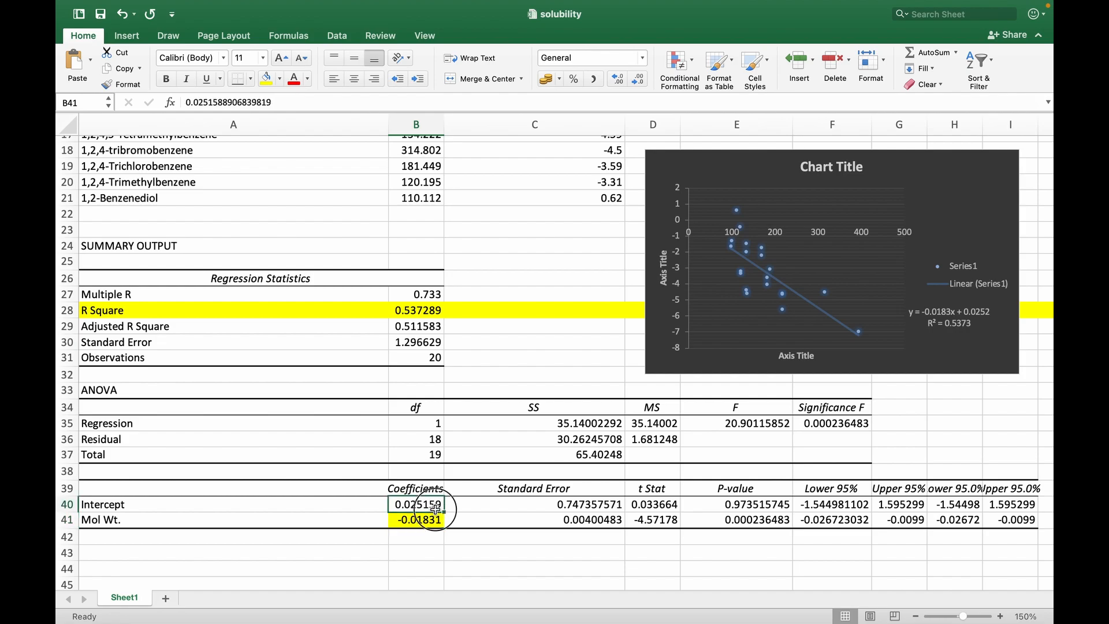
click(266, 85)
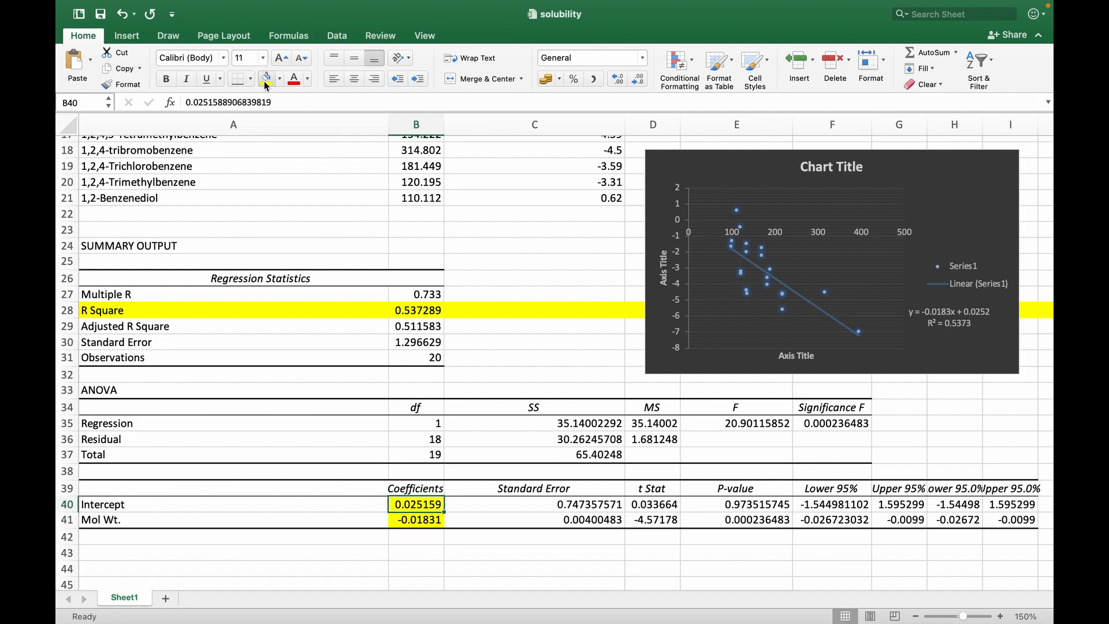
Highlight the Mol Wt. P-value in cell E41 with yellow fill
scroll(694, 480, right, 1)
scroll(694, 480, down, 1)
scroll(695, 480, down, 3)
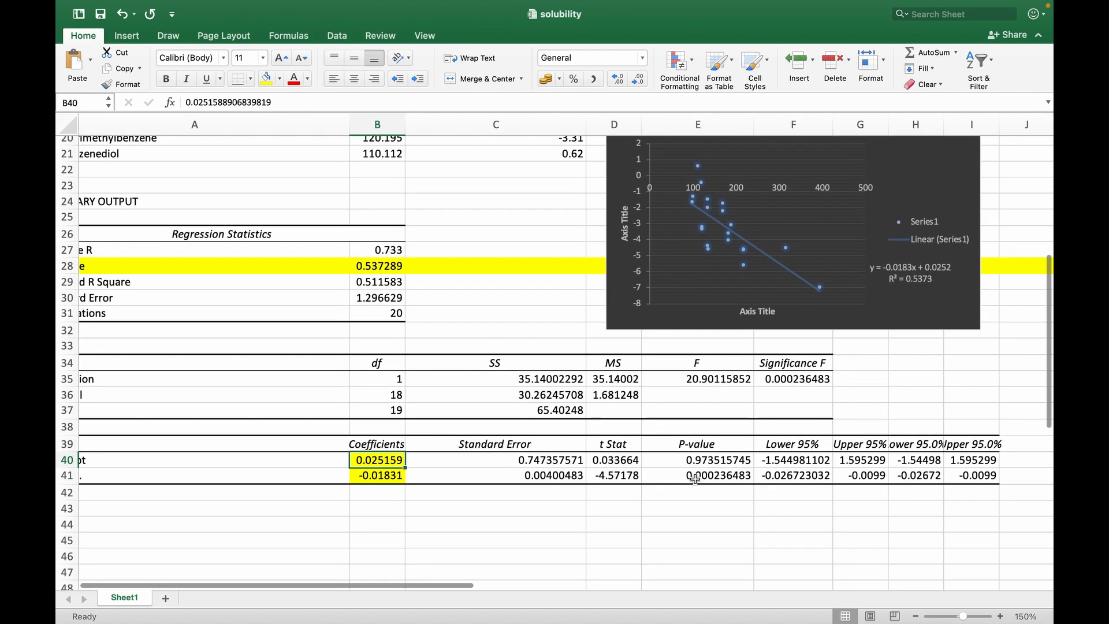
scroll(695, 480, left, 1)
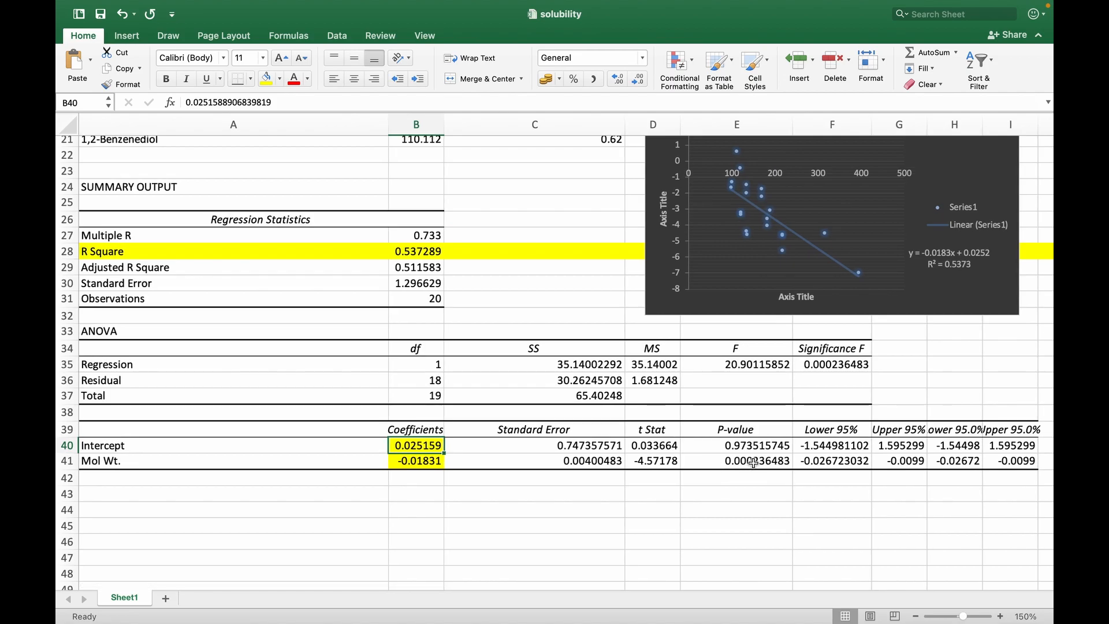
click(752, 462)
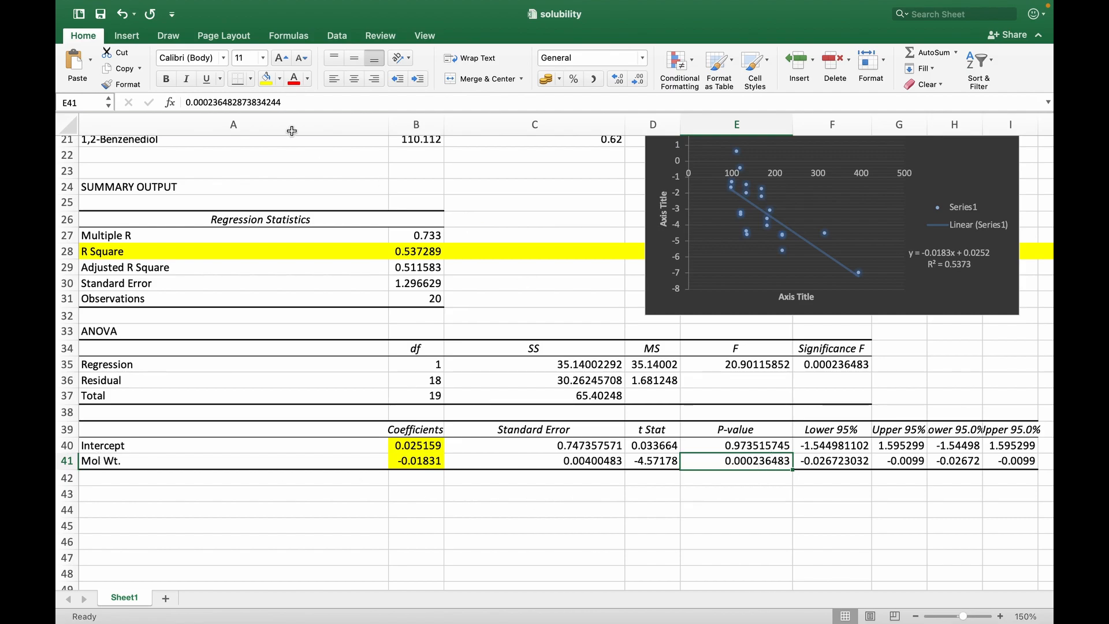
click(266, 79)
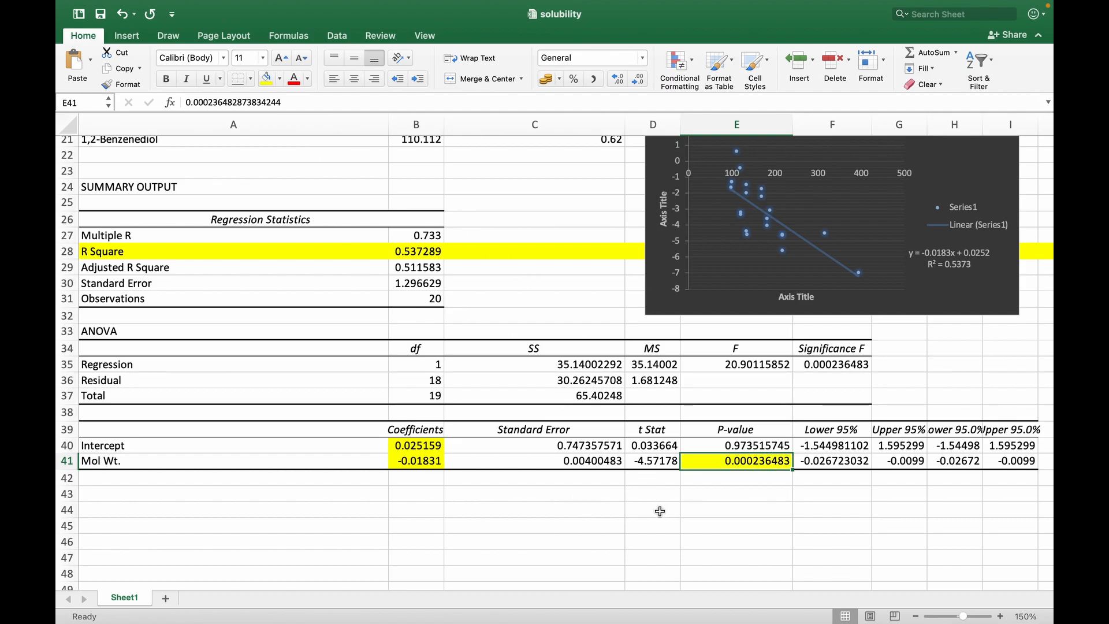